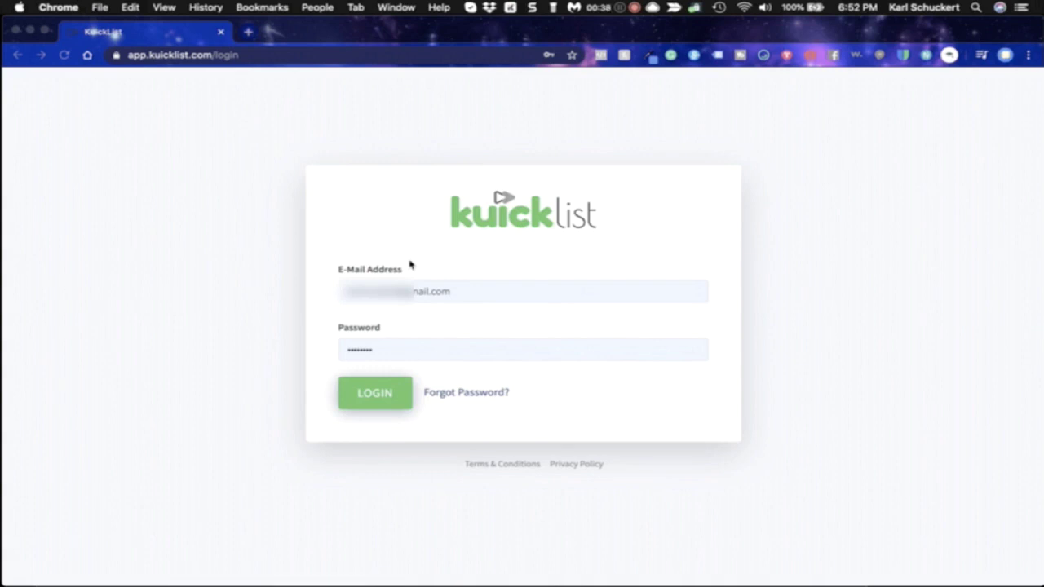
Step: Log in with the prefilled credentials and copy the premade template "The Expert Guide For Your First Profitable Digital Product" to the account
left_click(377, 393)
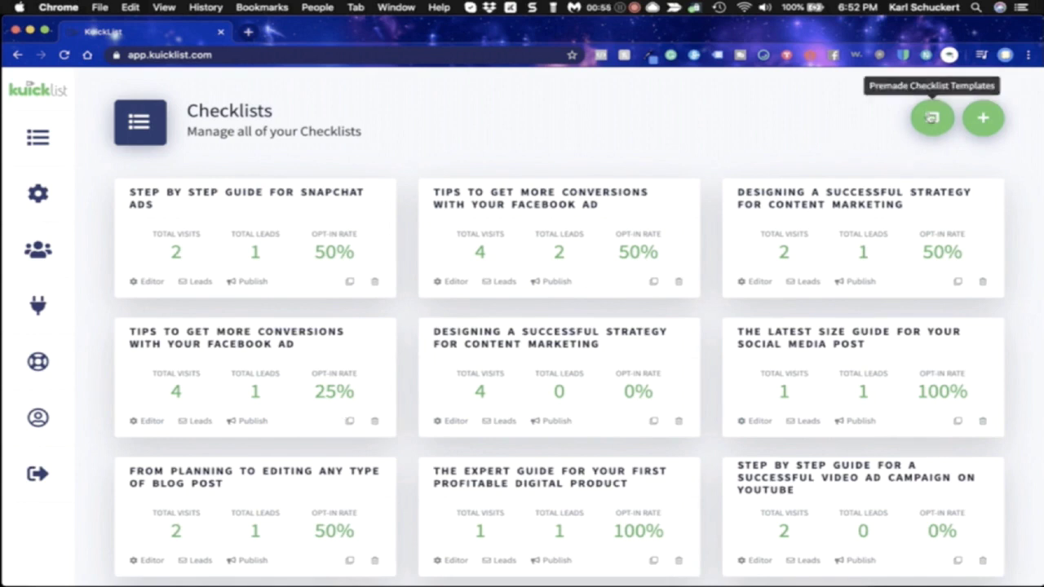
left_click(930, 117)
scroll(636, 311, "down", 10)
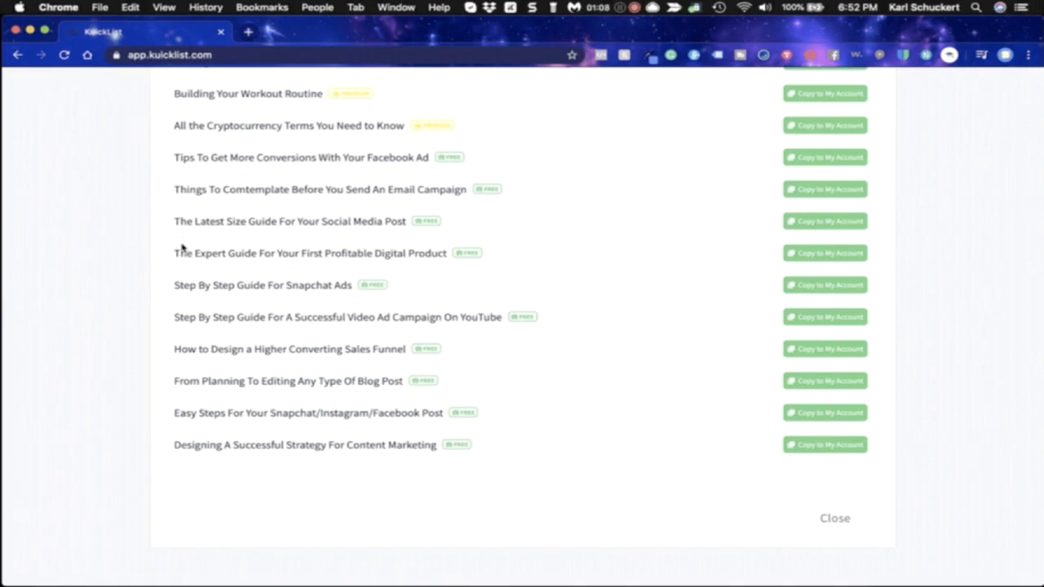
left_click_drag(174, 253, 447, 248)
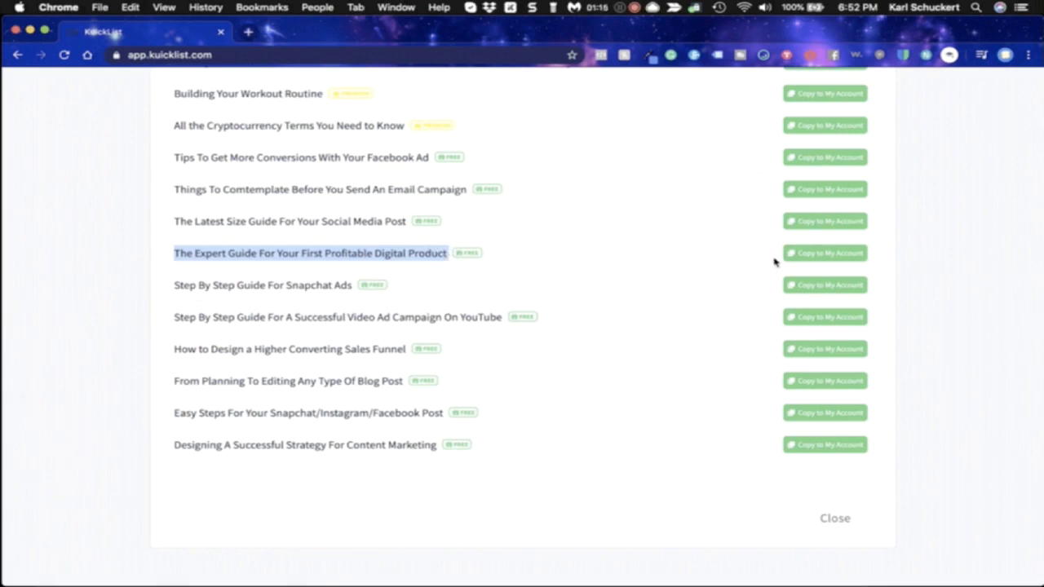
left_click(826, 255)
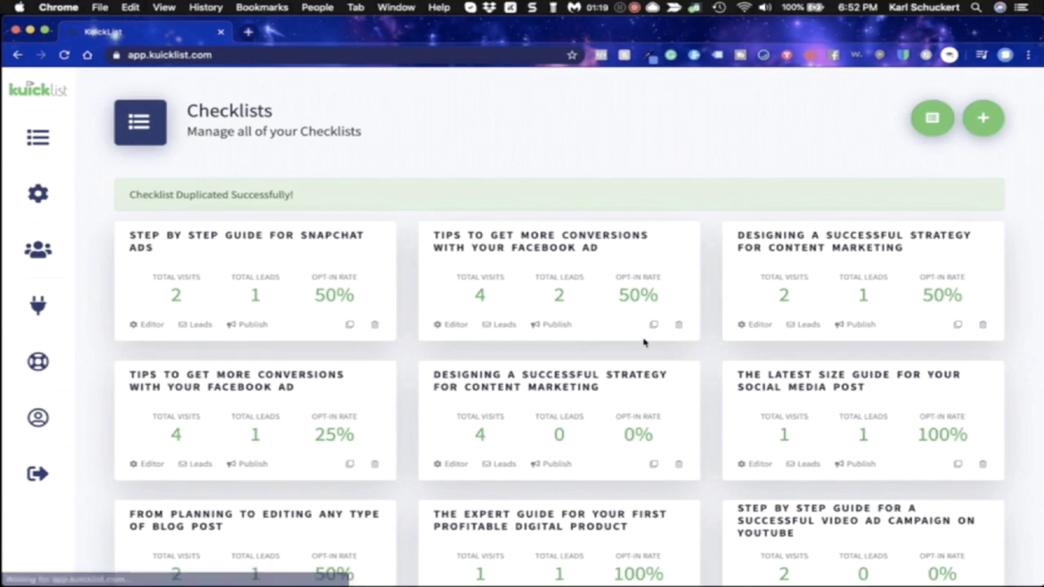
scroll(644, 340, "down", 15)
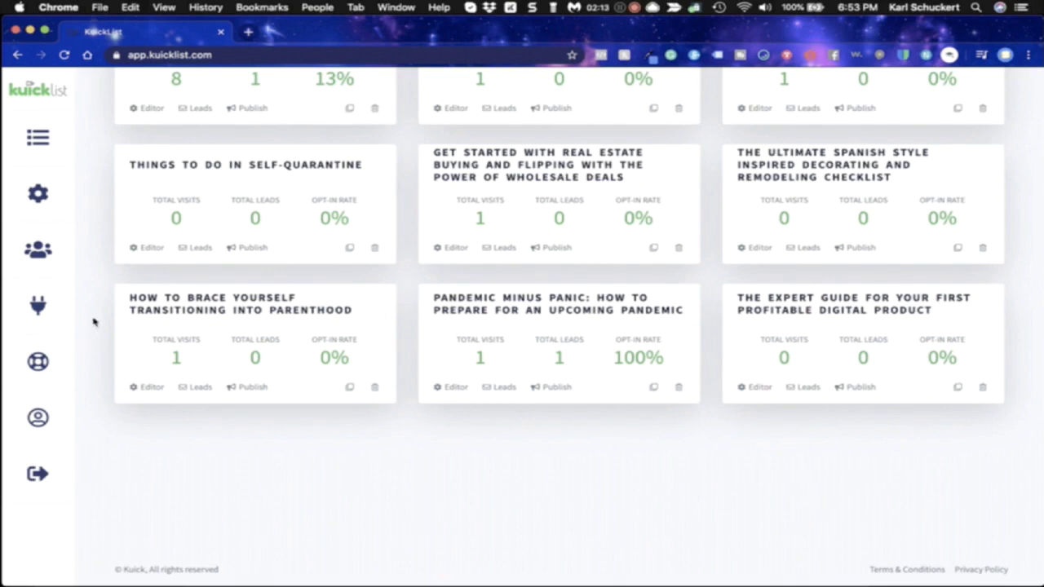
Step: Examine the services offered for a new integration without adding one, and view the Wordpress Plugin page
left_click(39, 207)
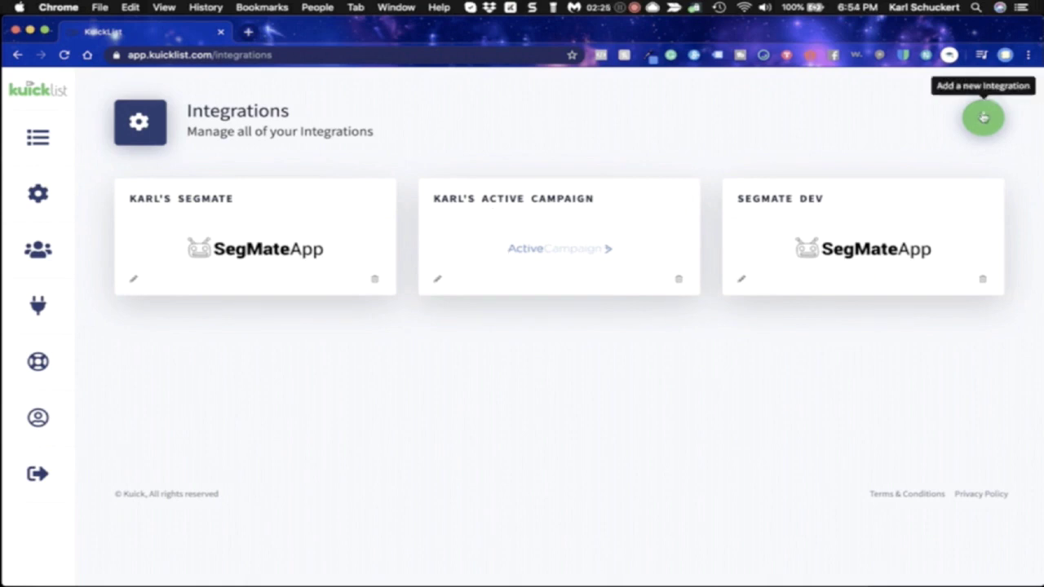
left_click(983, 117)
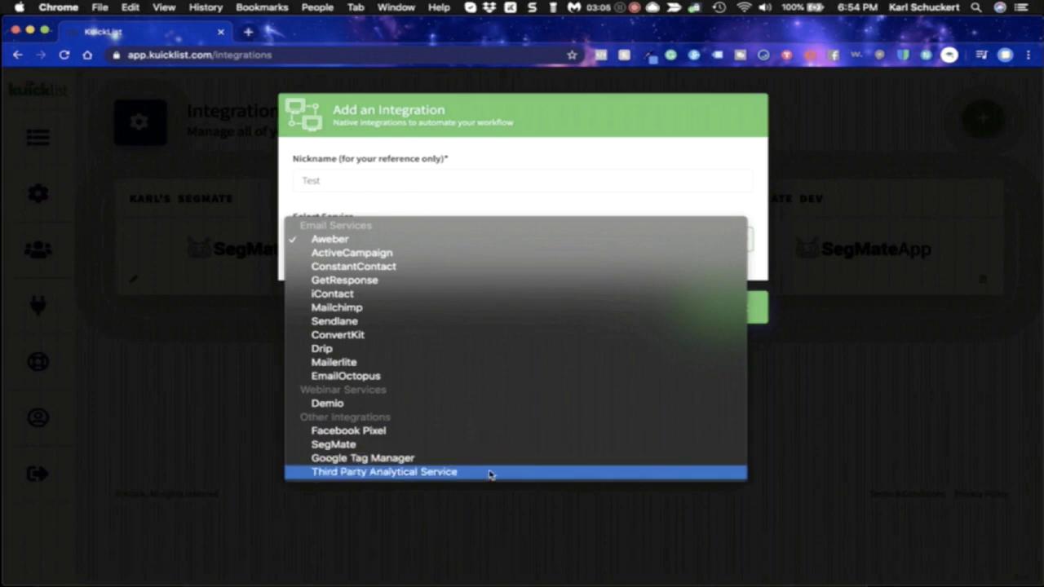
left_click(569, 149)
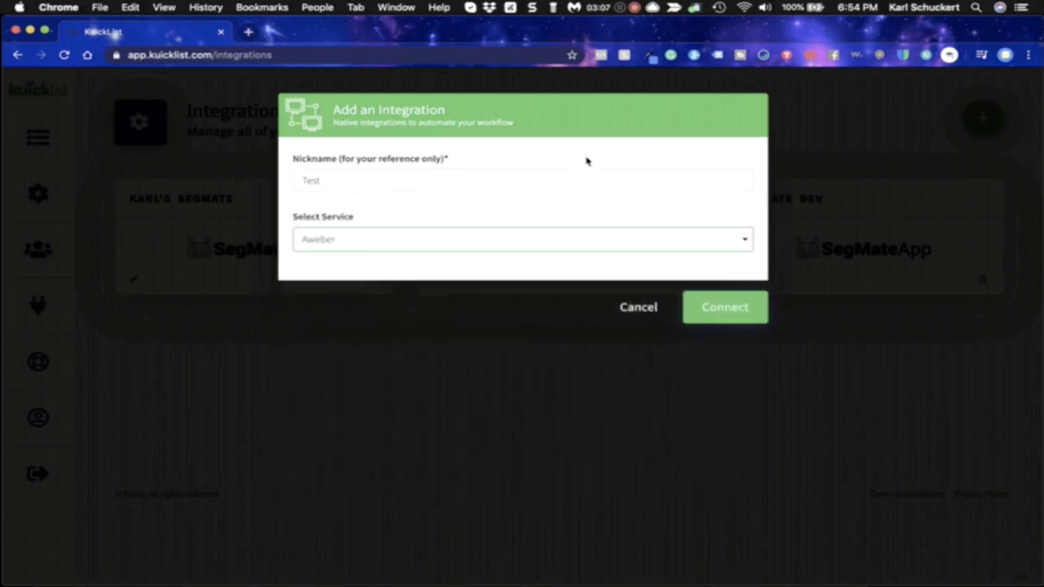
left_click(640, 307)
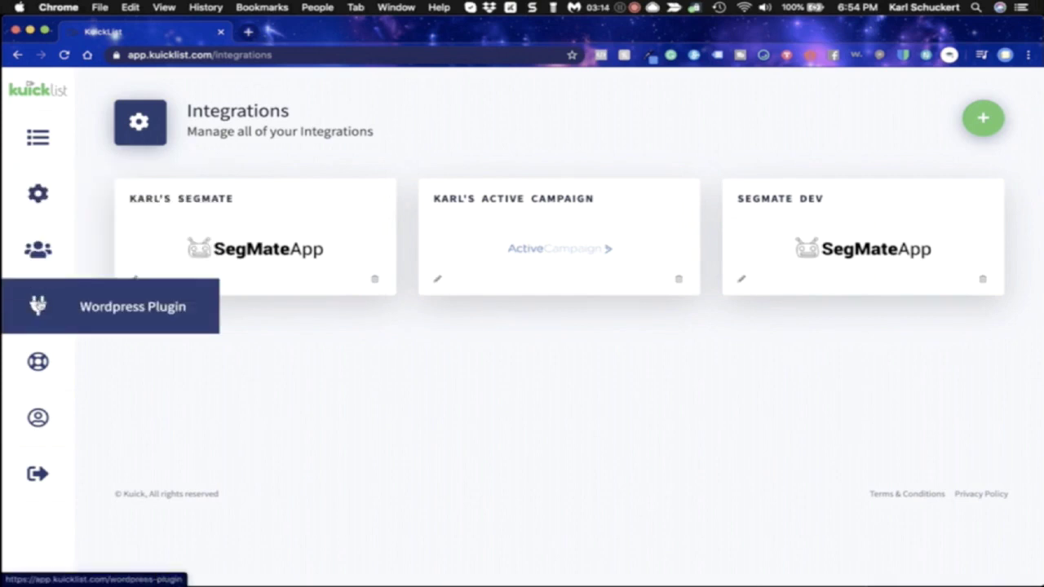
left_click(43, 305)
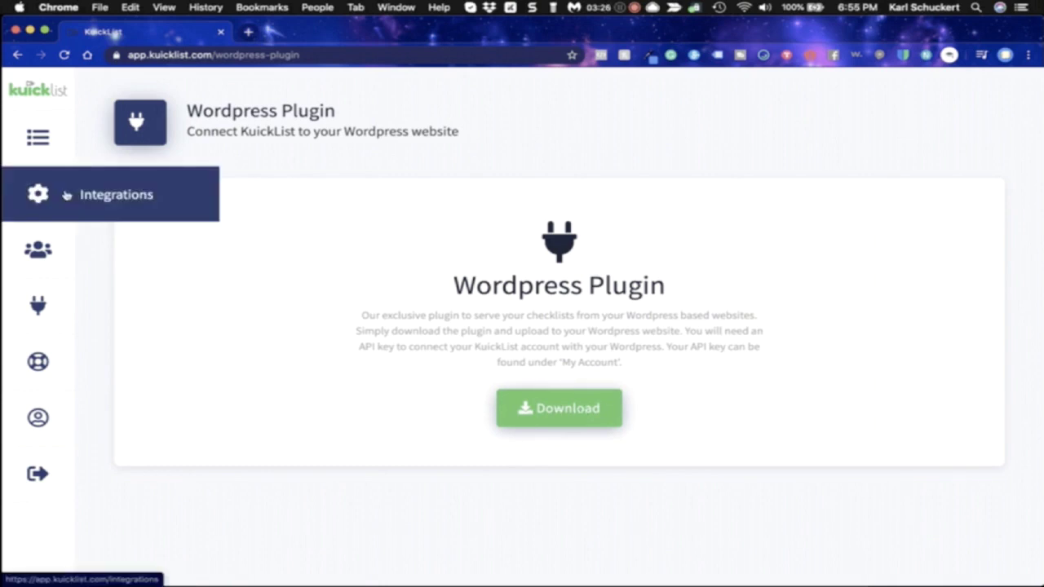
Step: Open the newly copied "The Expert Guide For Your First Profitable Digital Product" checklist in the editor
left_click(39, 142)
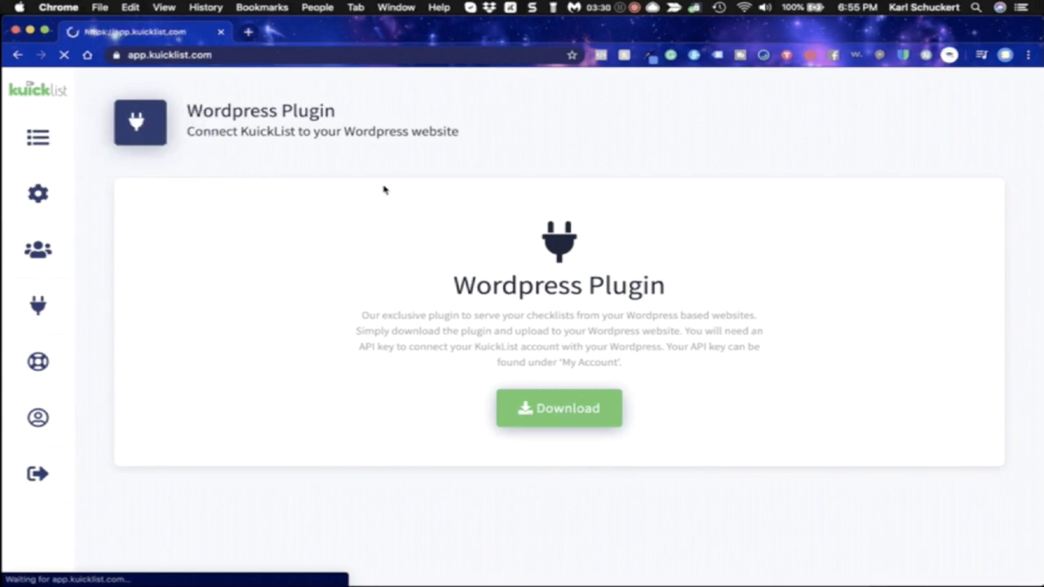
scroll(750, 147, "down", 10)
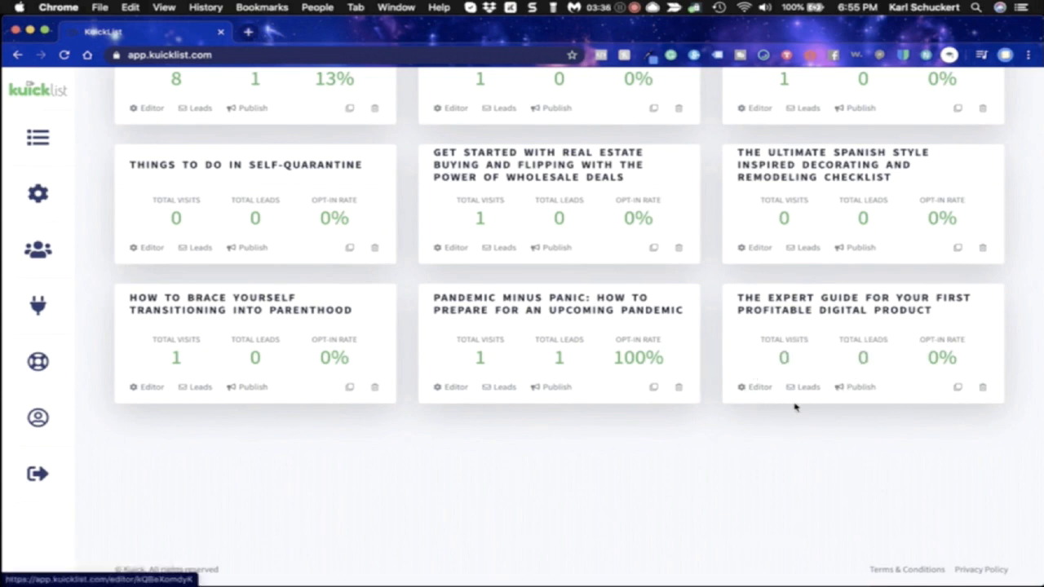
left_click(750, 388)
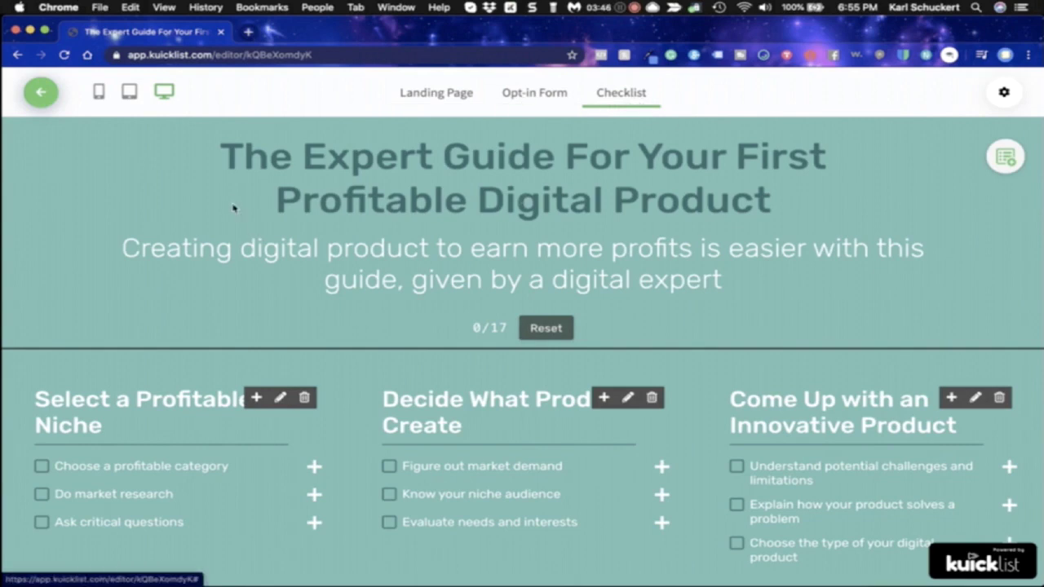
Step: Preview the checklist in the mobile and tablet layouts and return to the desktop layout
left_click(127, 93)
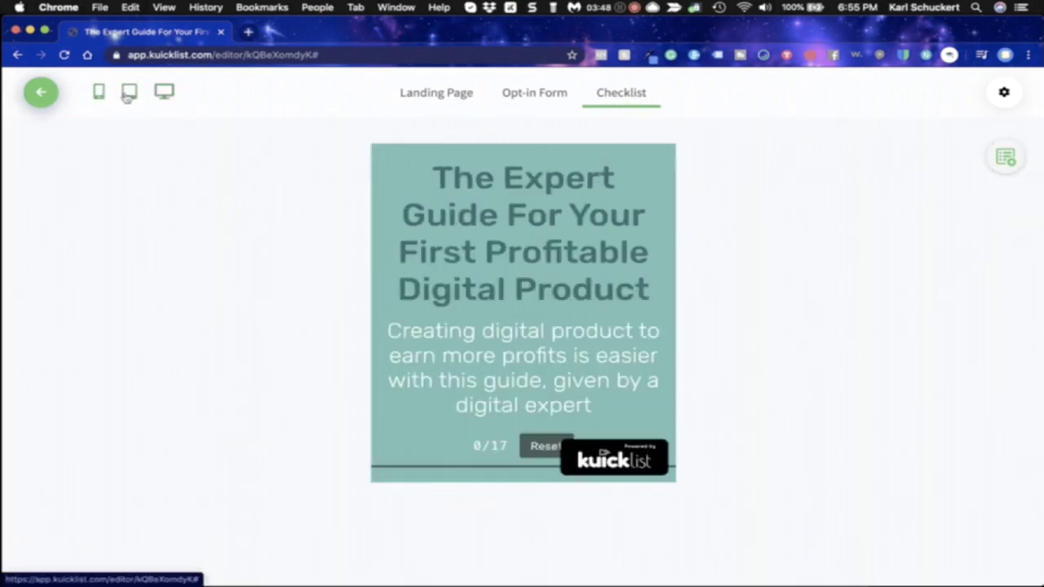
left_click(127, 94)
scroll(299, 312, "down", 10)
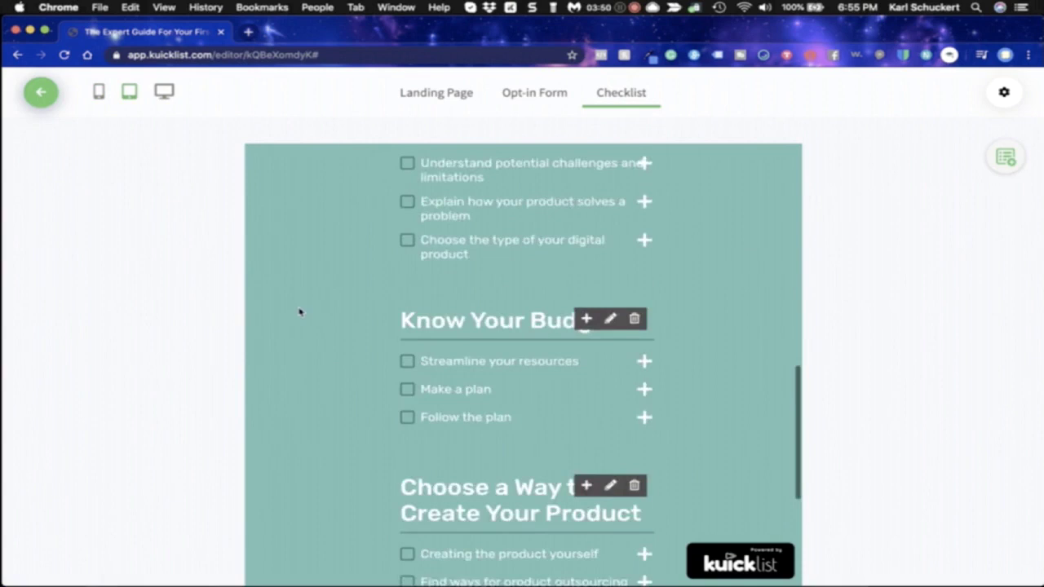
scroll(299, 311, "up", 10)
left_click(164, 92)
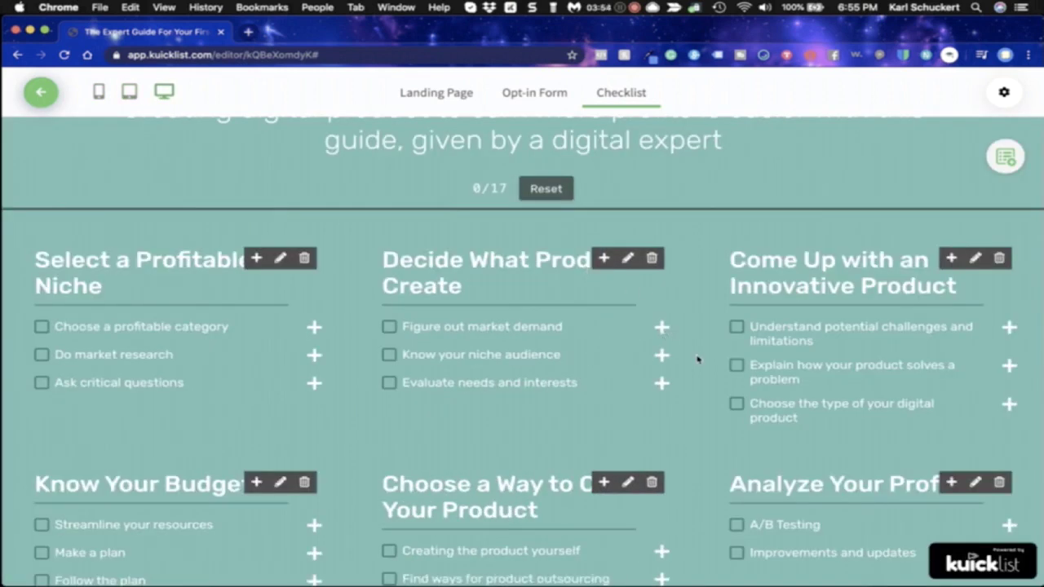
Step: Examine the edit dialogs of the "Select a Profitable Niche" section and its "Choose a profitable category" option, including video embedding, without saving changes
left_click(279, 258)
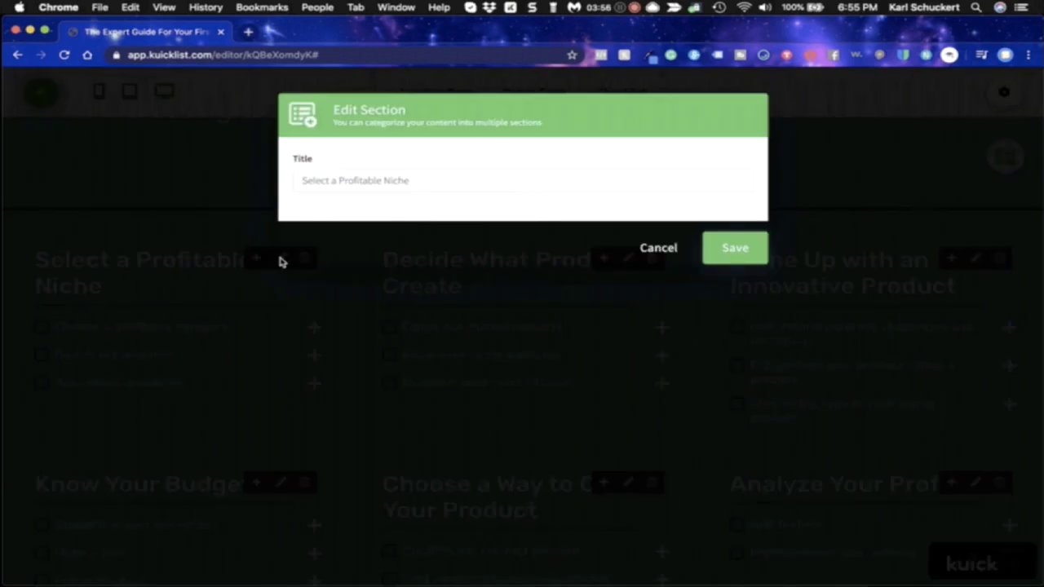
left_click(666, 248)
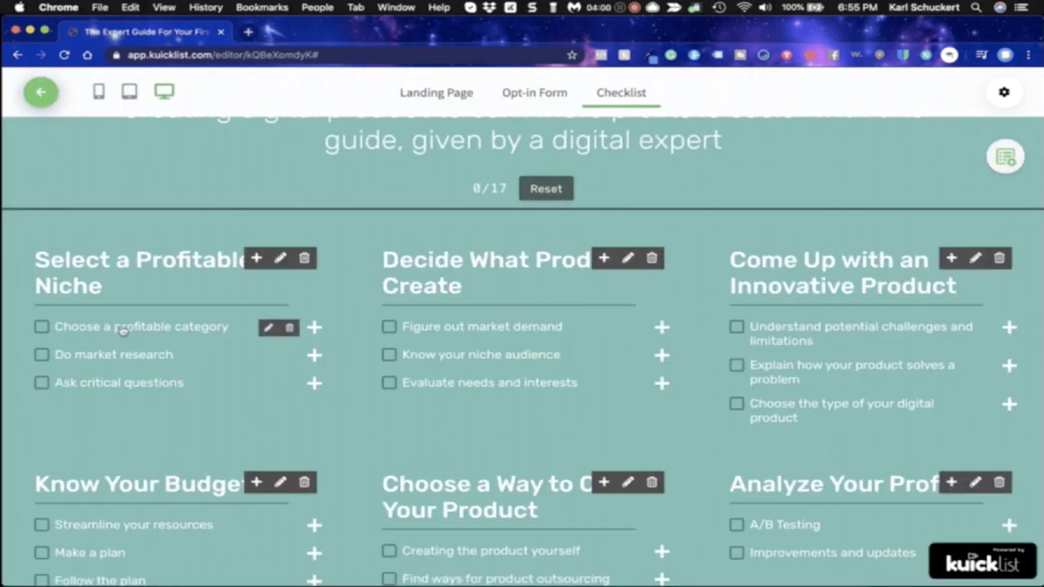
left_click(314, 327)
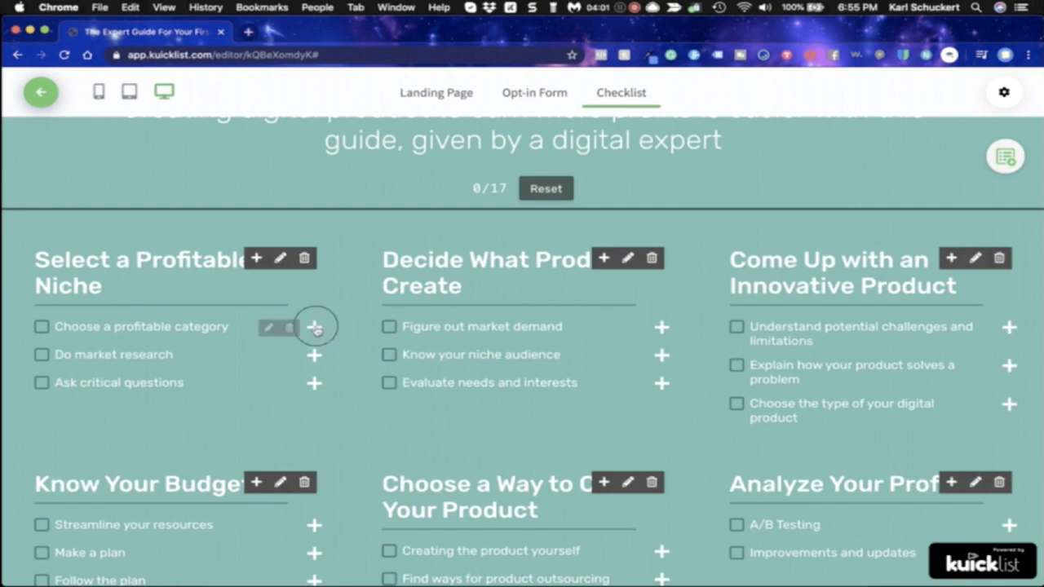
left_click(268, 327)
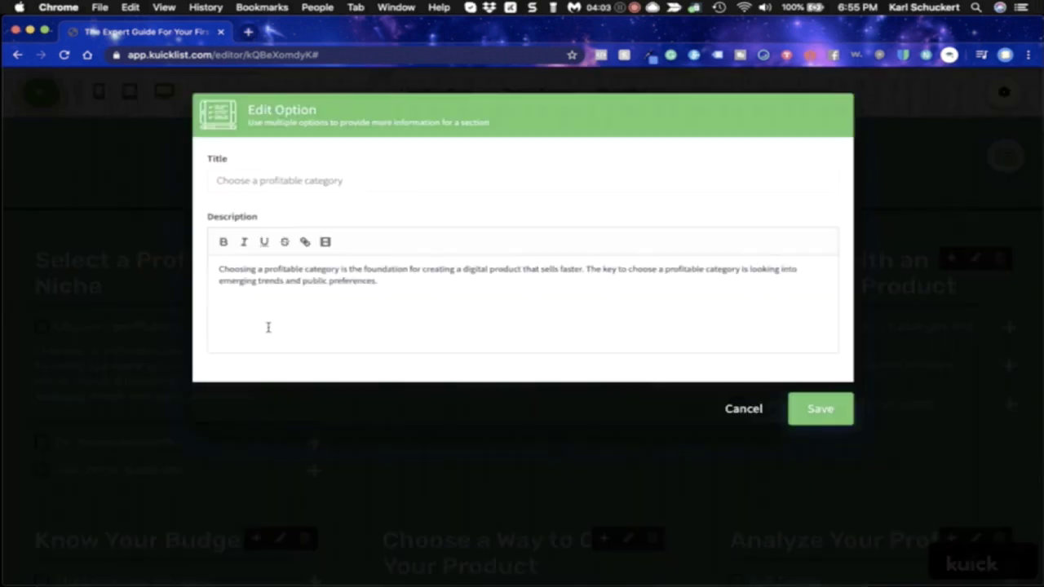
left_click(397, 284)
left_click(327, 245)
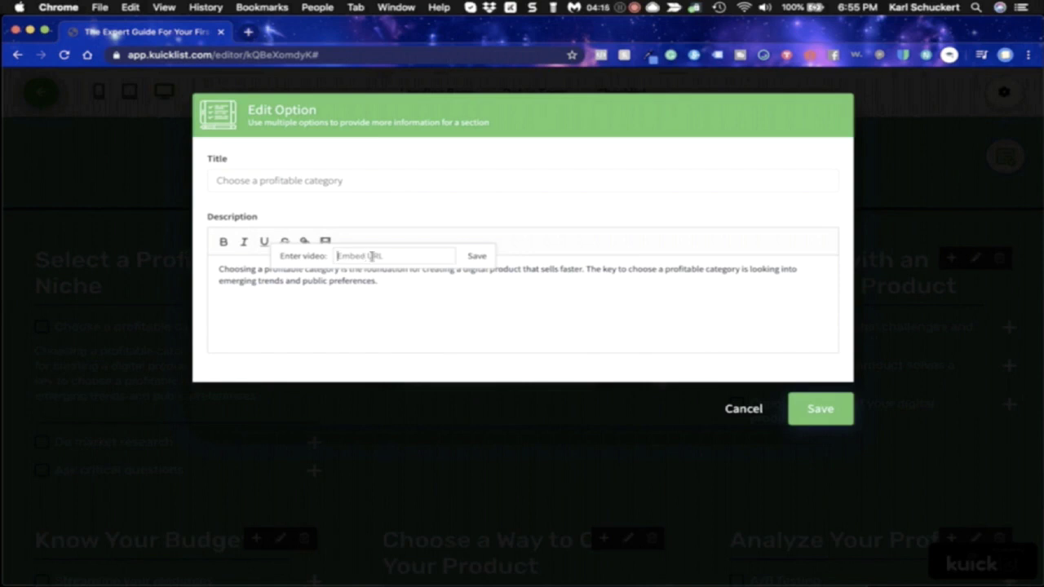
left_click(437, 292)
left_click(745, 409)
Step: Review the whole checklist and examine the title, heading and sub heading in its general checklist settings
scroll(540, 218, "up", 5)
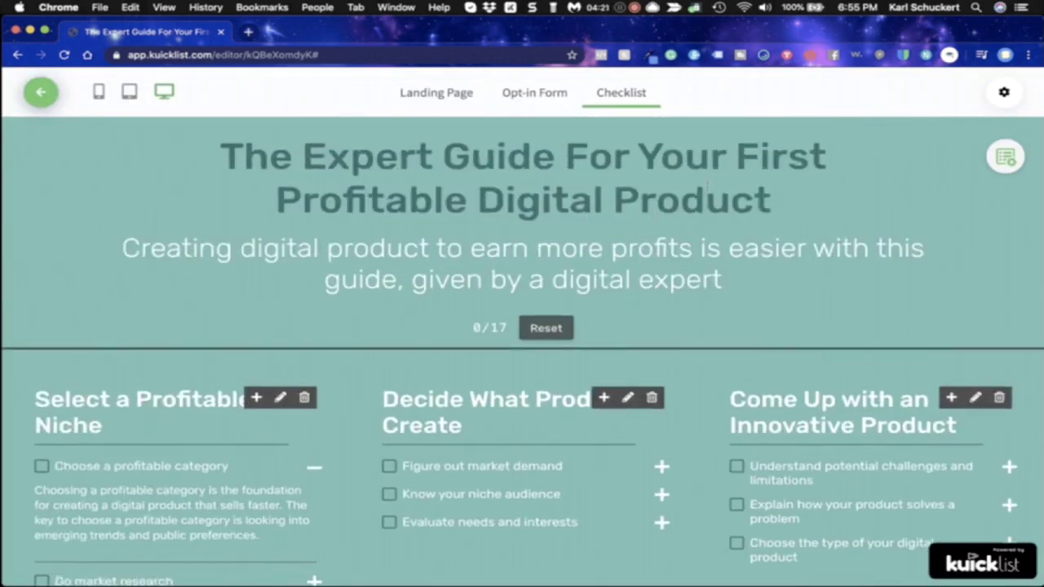
scroll(758, 203, "down", 8)
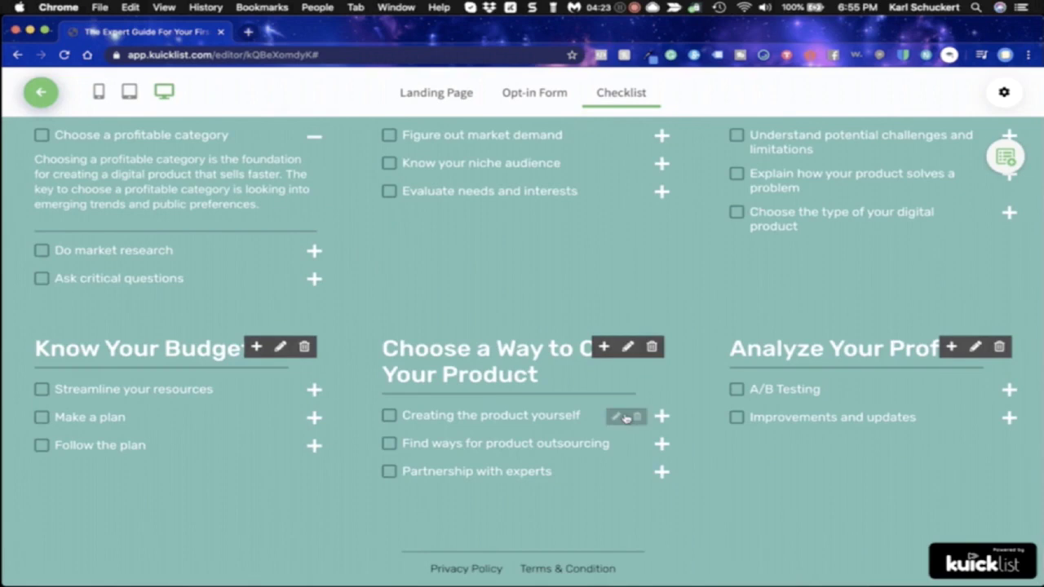
scroll(625, 415, "up", 8)
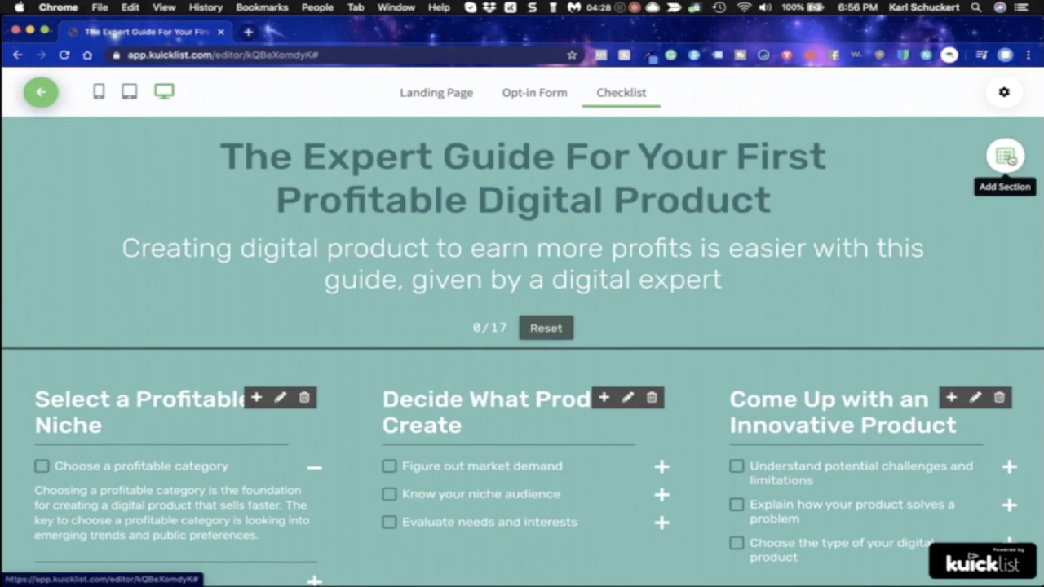
left_click(1006, 93)
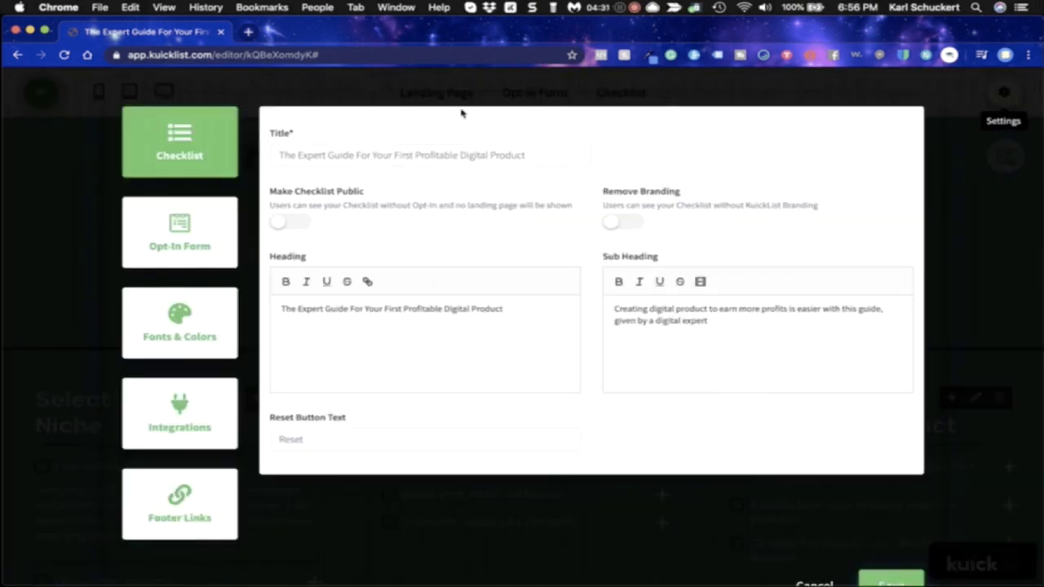
left_click_drag(280, 154, 625, 152)
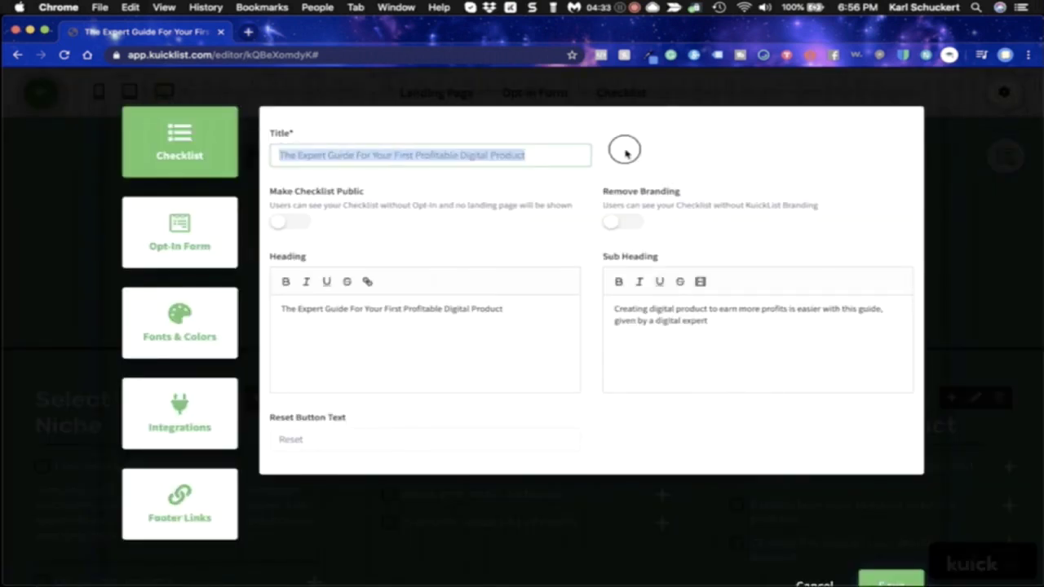
left_click(657, 152)
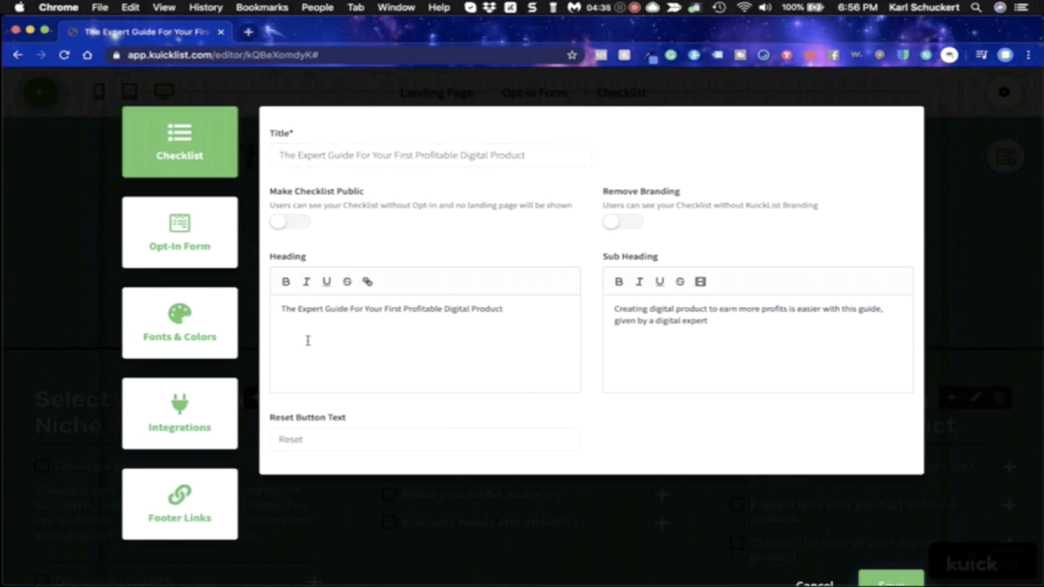
left_click_drag(278, 312, 499, 309)
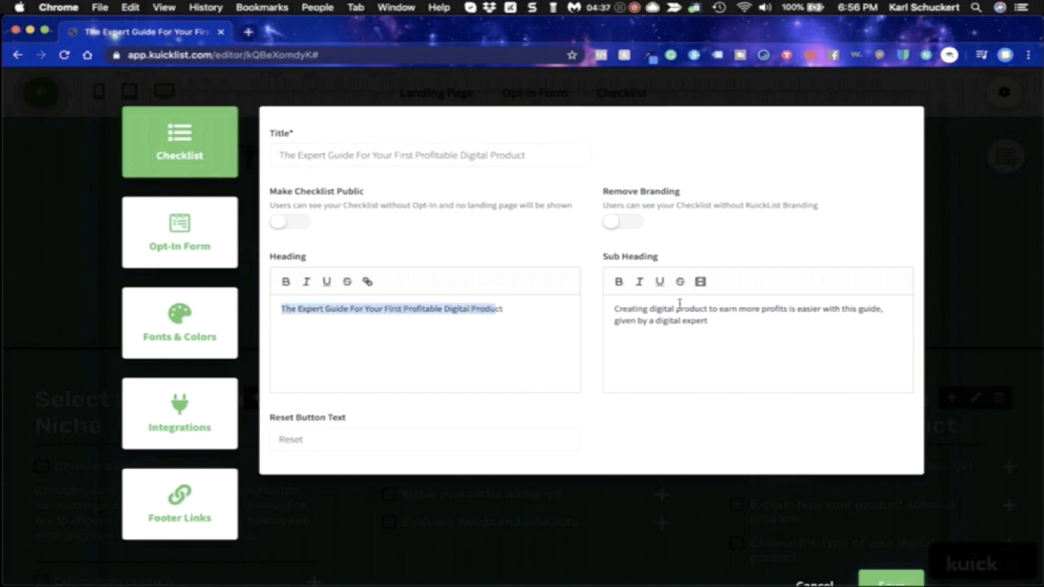
left_click_drag(614, 307, 824, 329)
left_click(750, 328)
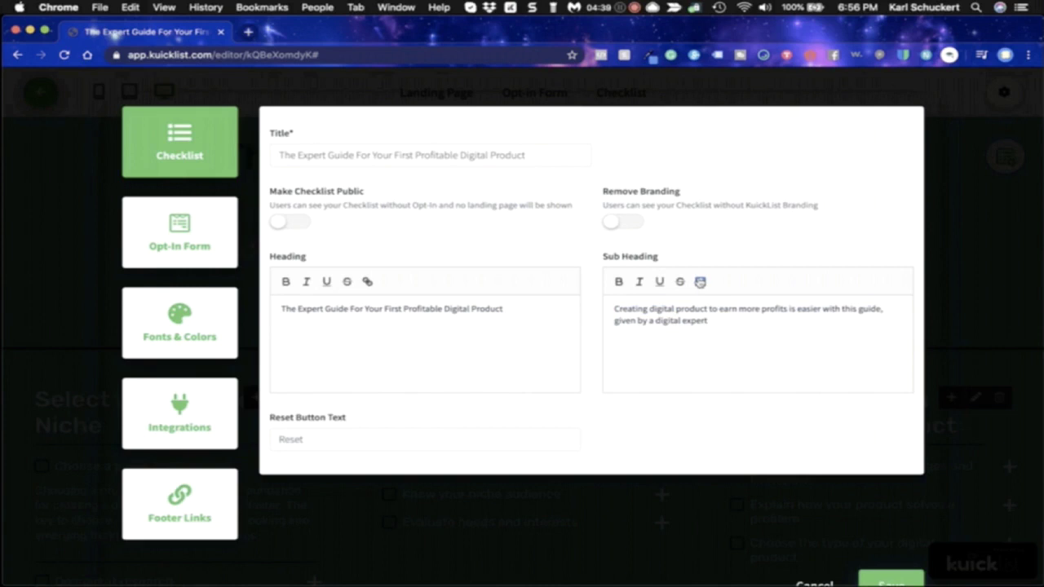
Step: Examine the Opt-In Form settings, including the heading, supported text, form image and submit button text
left_click(179, 232)
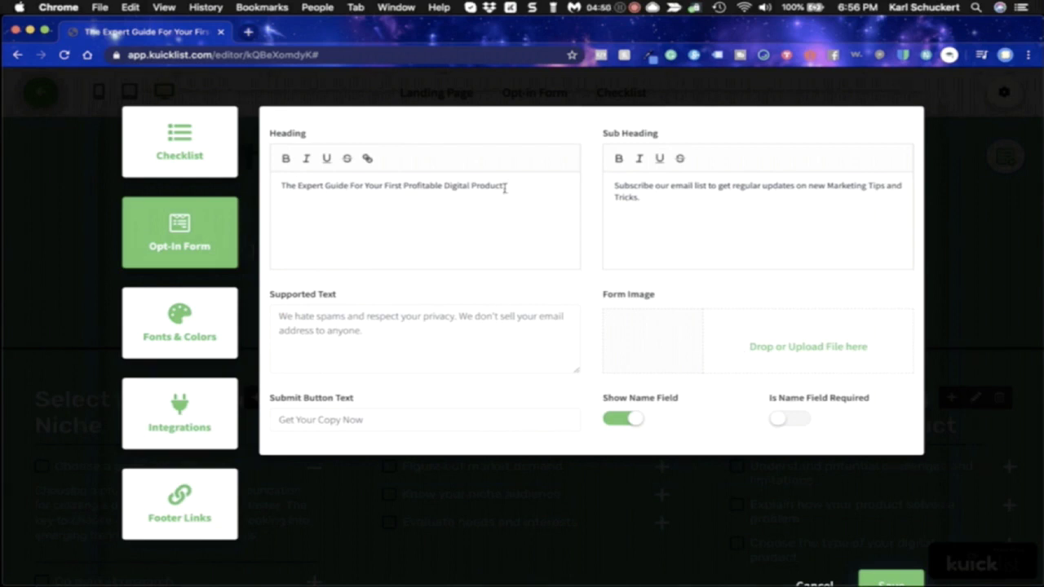
scroll(531, 275, "down", 2)
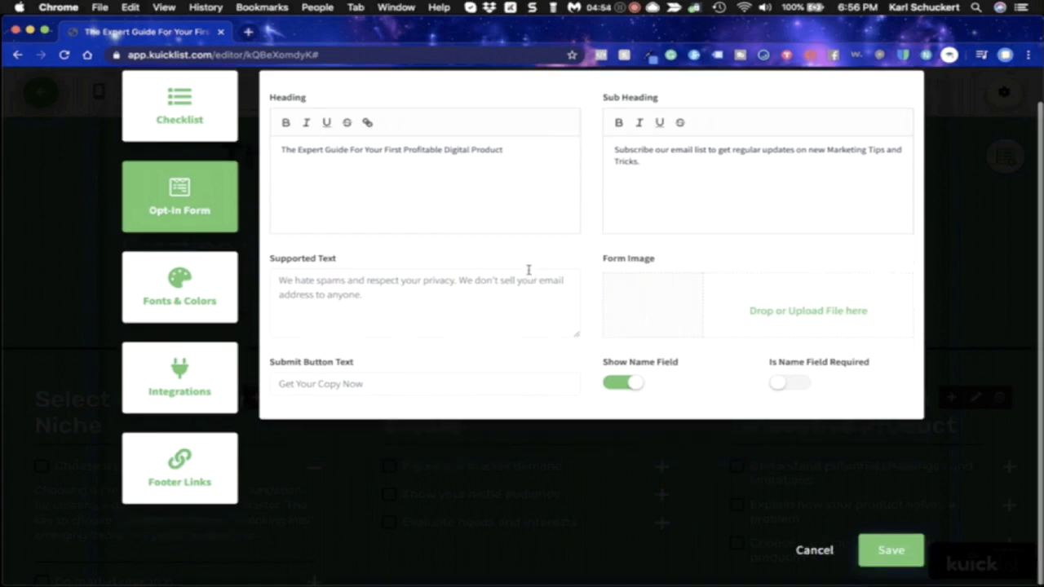
scroll(460, 291, "up", 2)
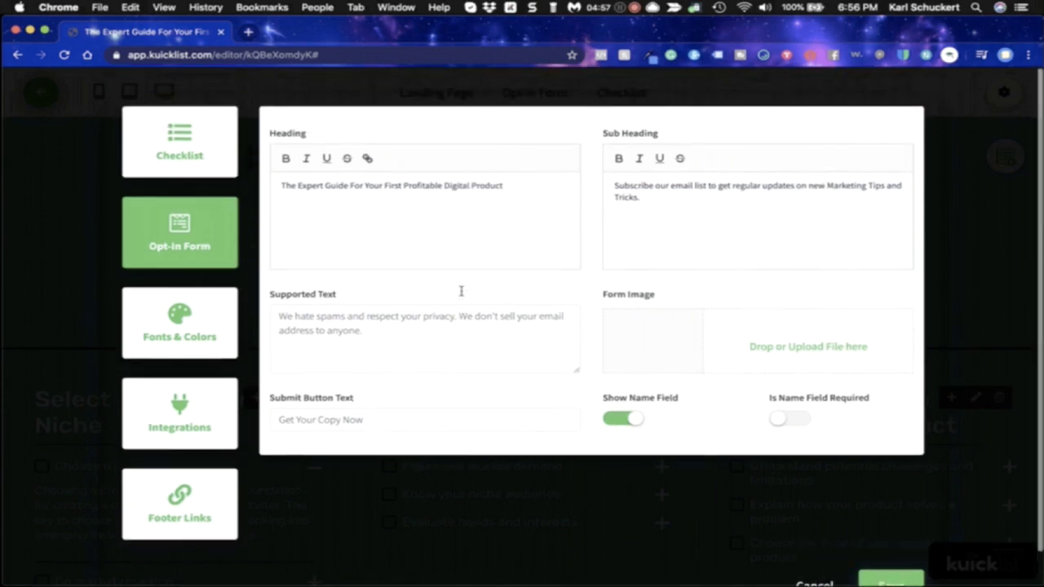
left_click_drag(400, 421, 314, 421)
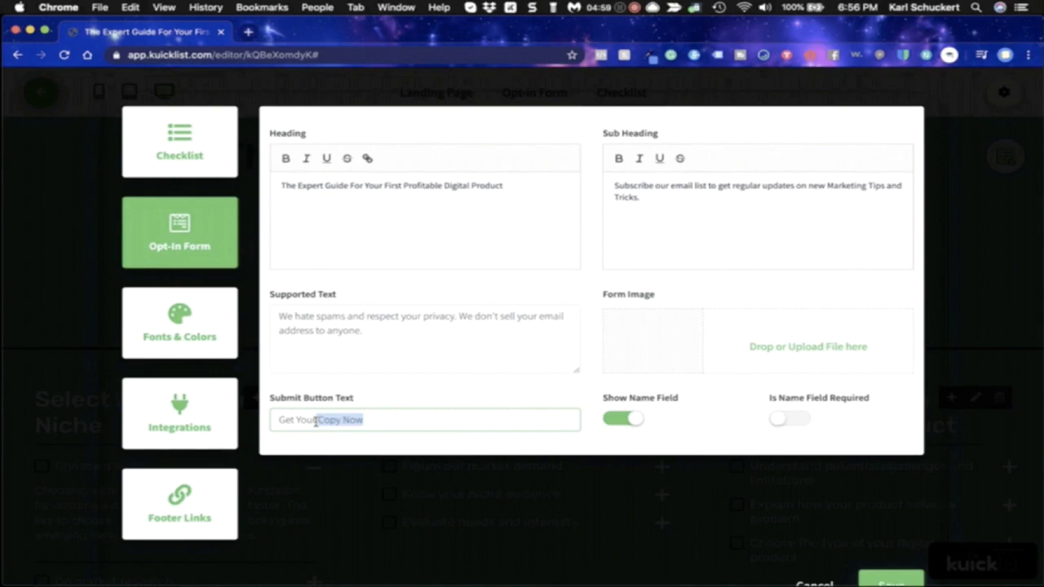
Step: Look through the Fonts & Colors settings for the checklist and opt-in form
left_click(198, 326)
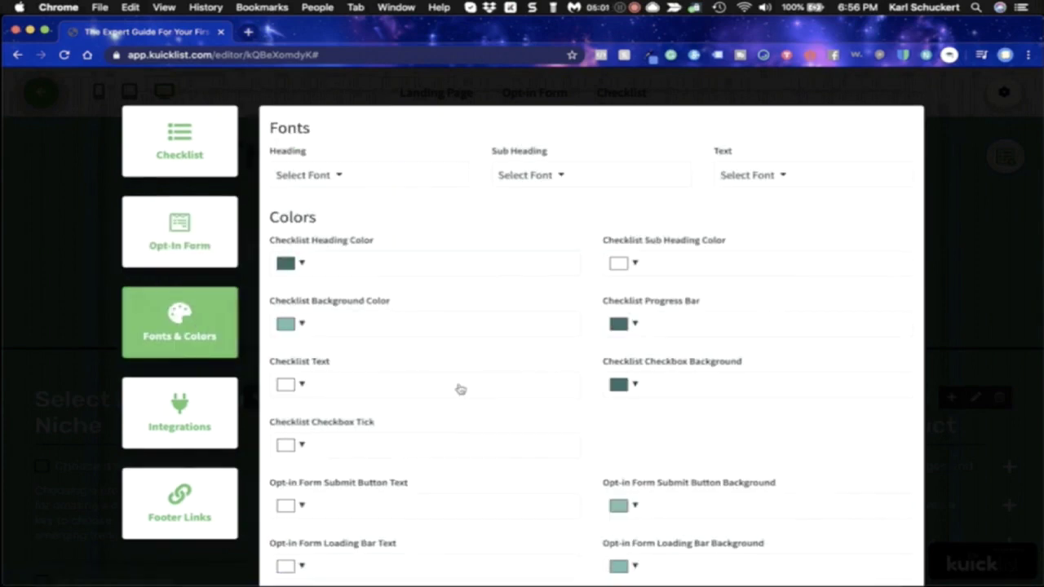
scroll(459, 389, "down", 5)
scroll(459, 389, "up", 3)
scroll(459, 389, "up", 1)
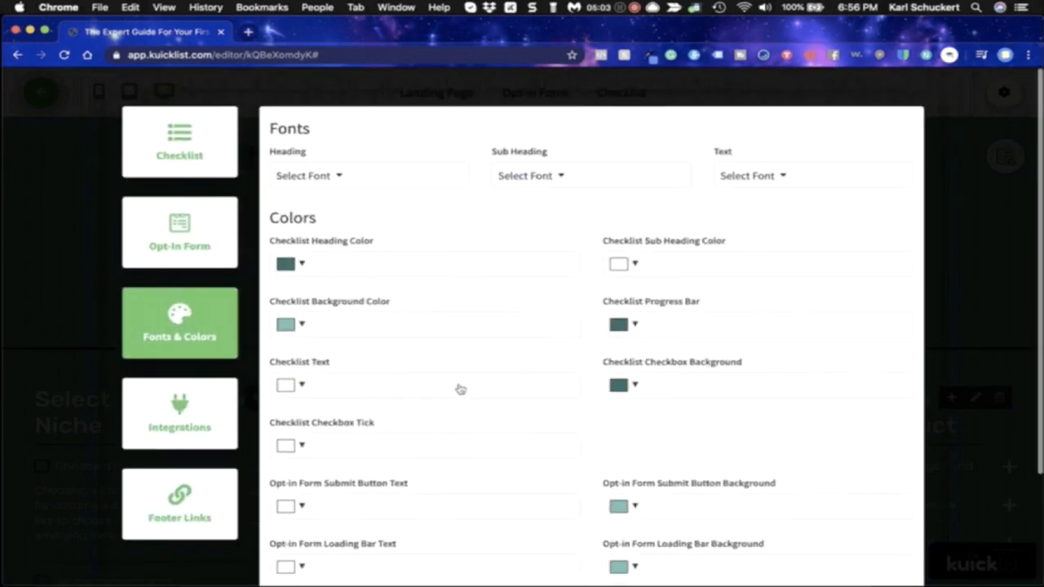
Step: Examine the remaining checklist and opt-in form color options and the Integrations settings
scroll(459, 389, "down", 5)
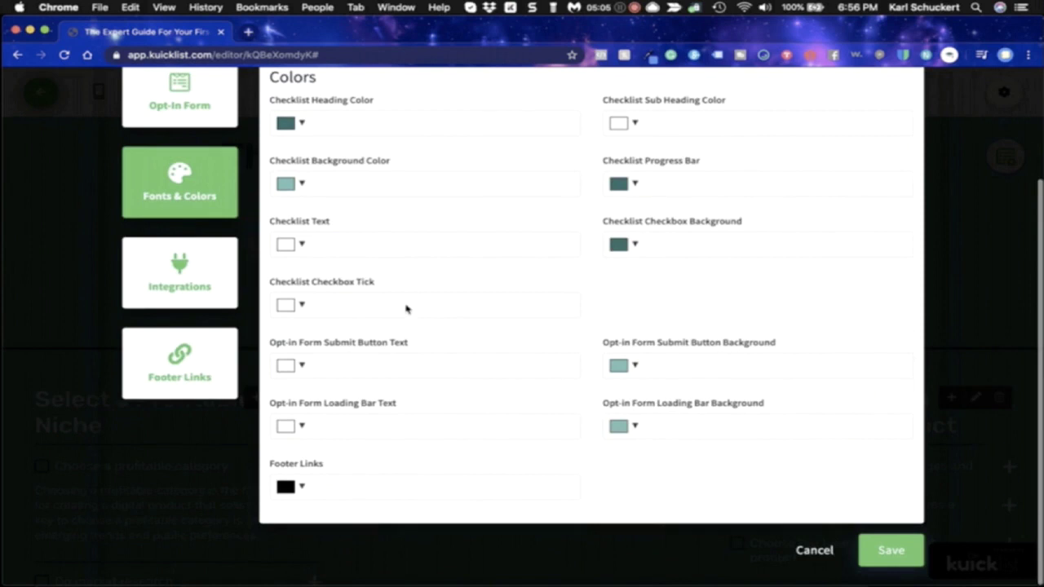
left_click(178, 271)
scroll(389, 279, "up", 3)
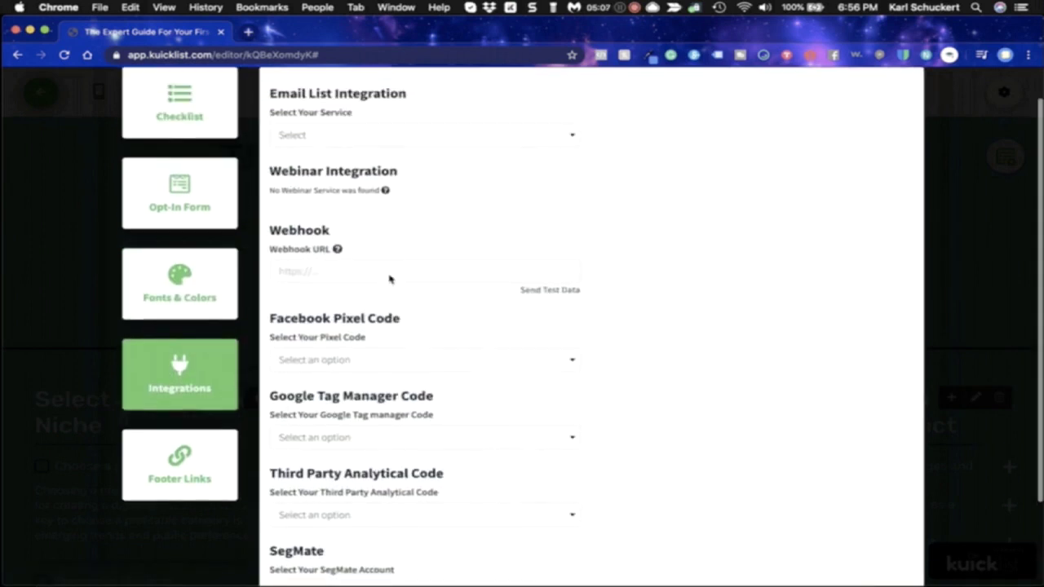
scroll(389, 279, "down", 3)
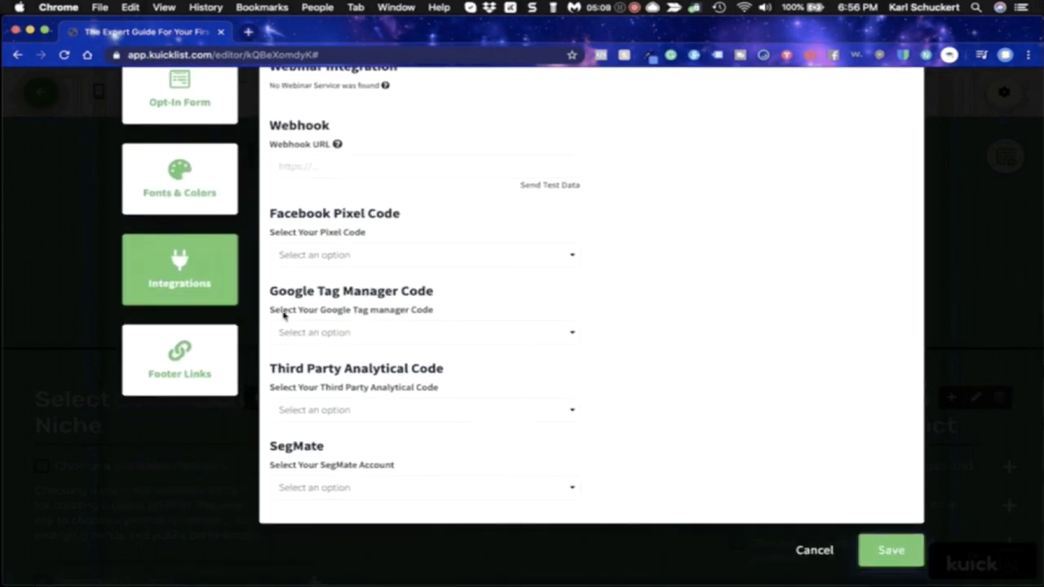
Step: Review the Footer Links settings and close the settings without saving
left_click(183, 359)
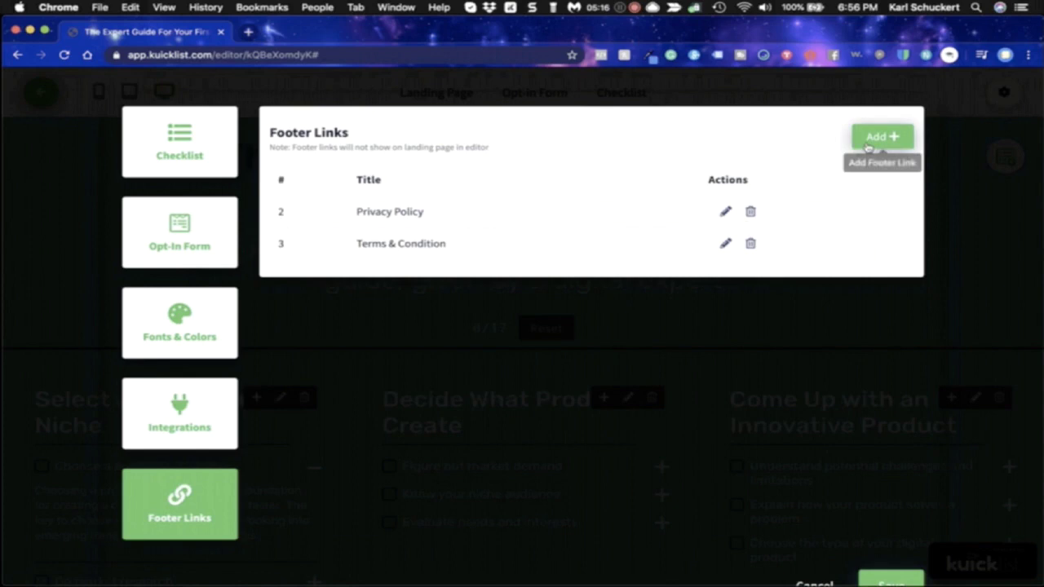
scroll(785, 524, "down", 1)
left_click(807, 548)
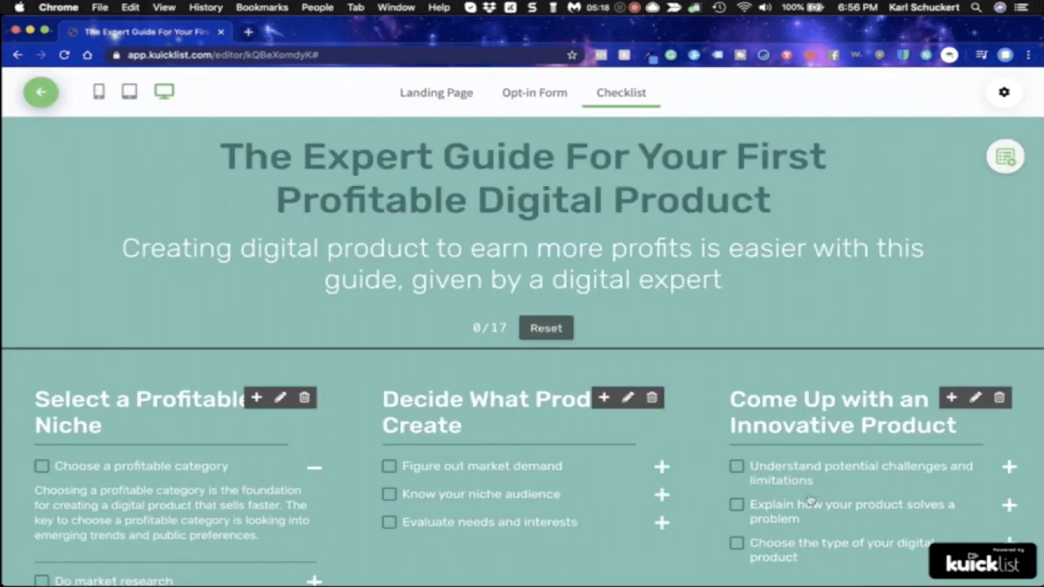
Step: View the Opt-in Form page and its form settings, leaving them without saving
left_click(533, 96)
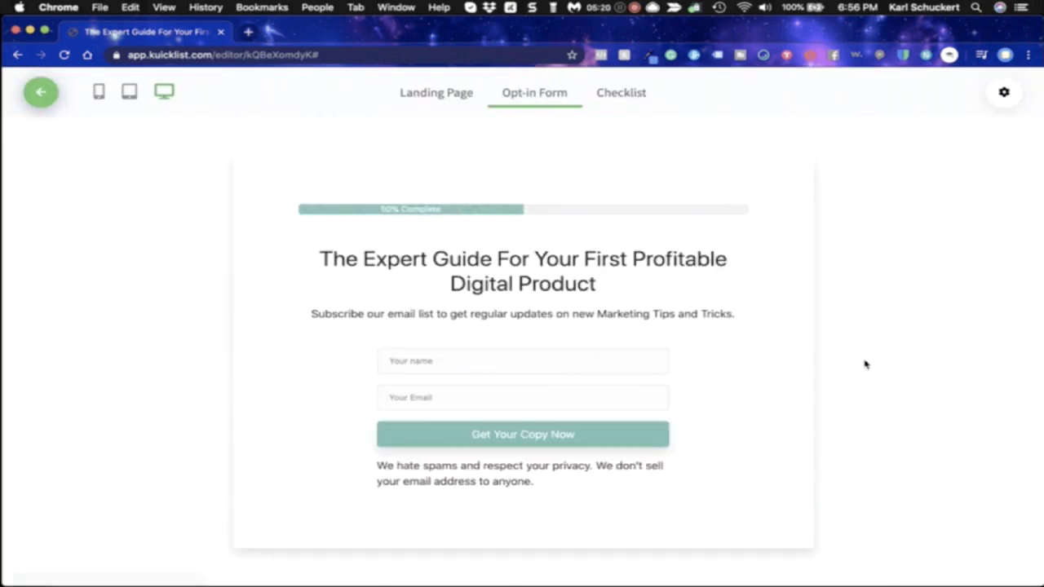
left_click(1004, 92)
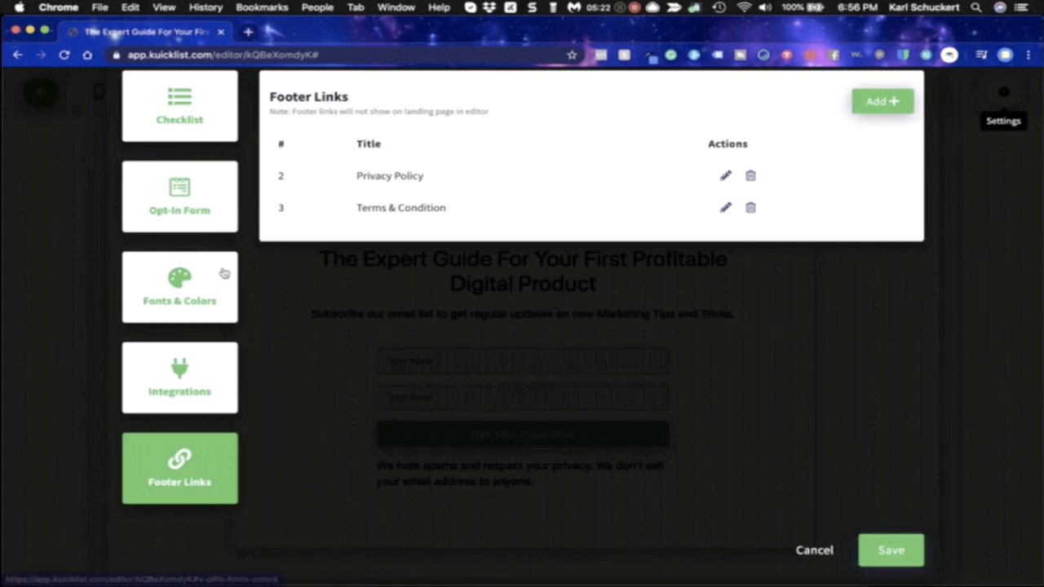
left_click(190, 191)
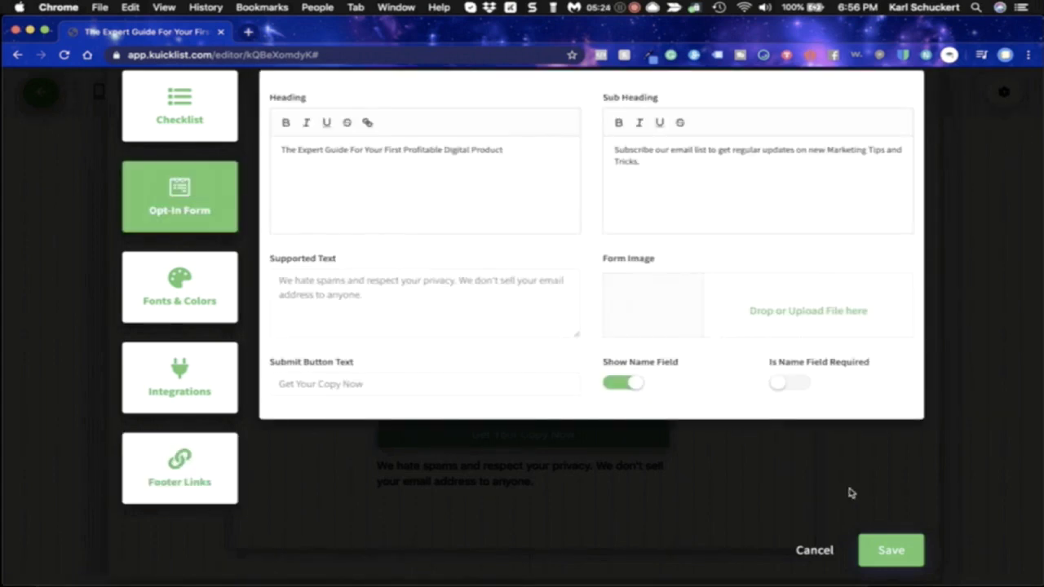
left_click(816, 548)
Step: Open the Landing Page editor and try switching the logo's visibility on and back off
left_click(463, 96)
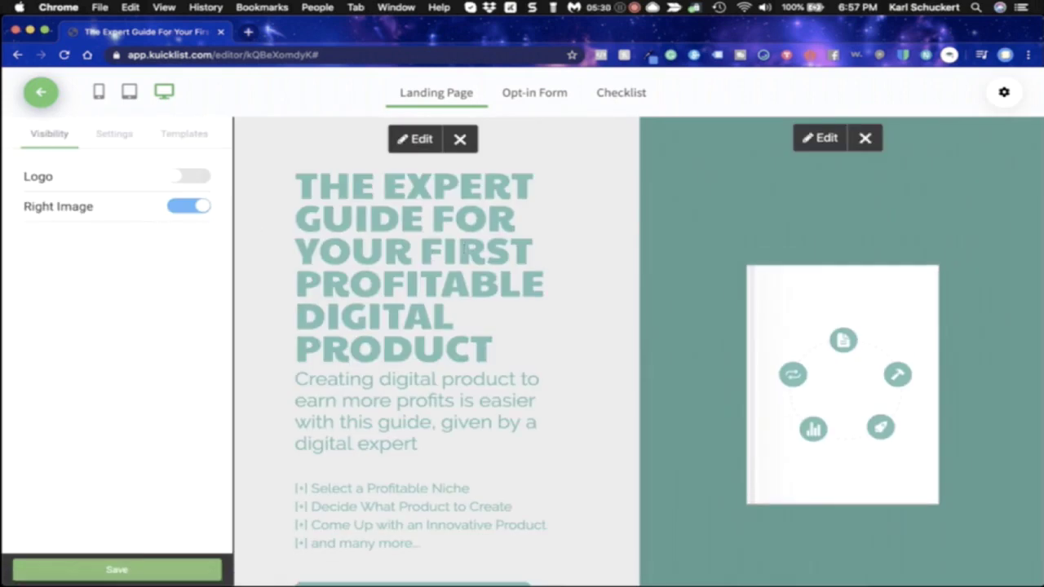
left_click(187, 175)
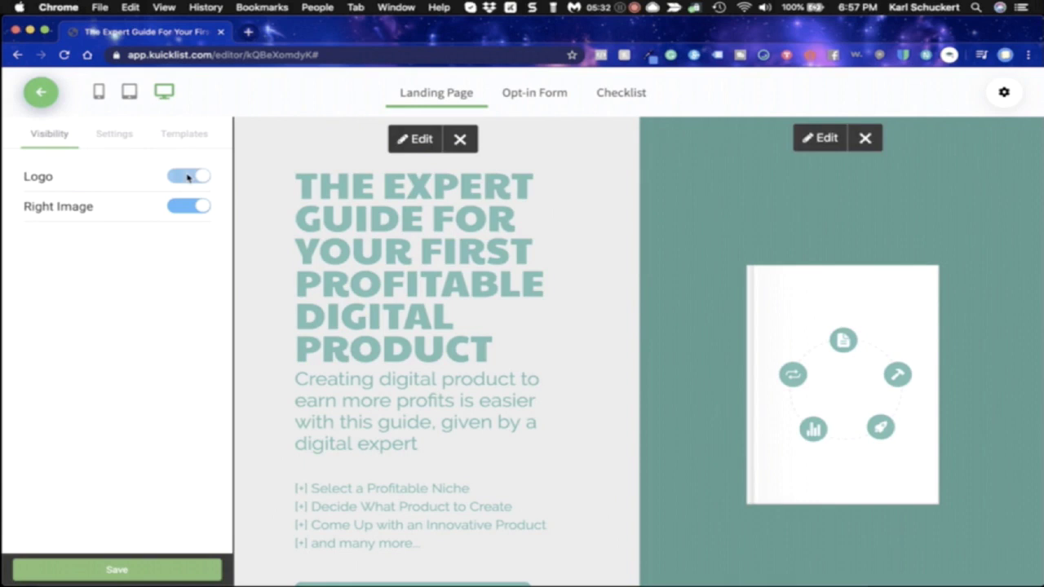
left_click(188, 177)
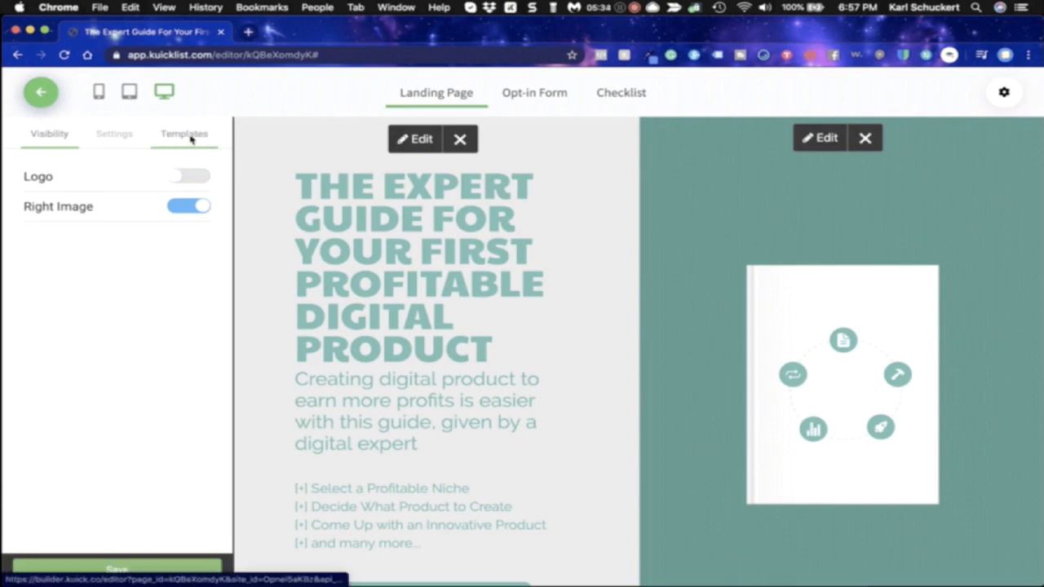
Step: Browse the landing page templates and apply the dark blue one with the book image beside the heading
left_click(189, 137)
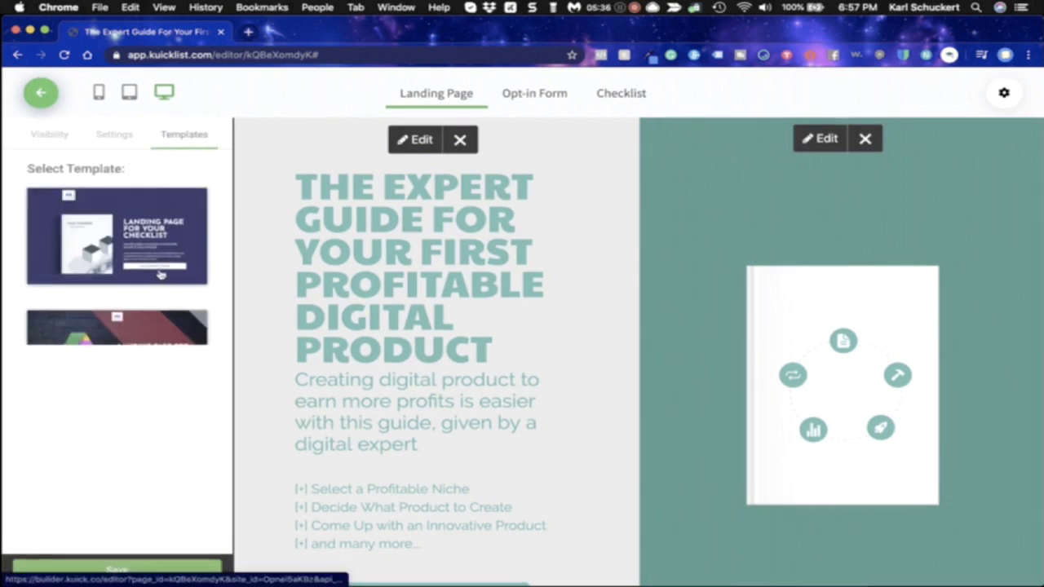
scroll(160, 275, "down", 5)
scroll(161, 275, "up", 5)
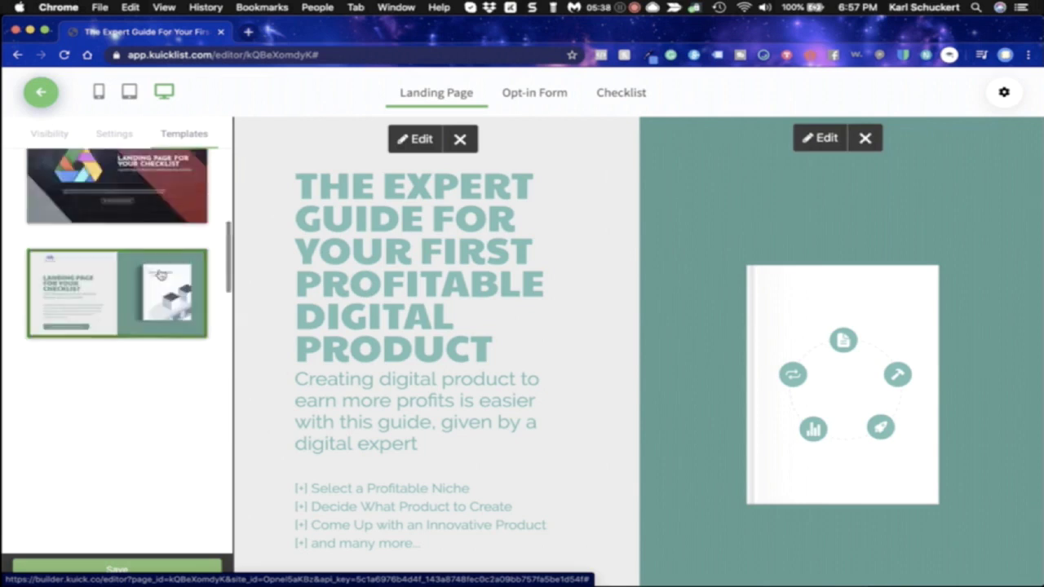
scroll(160, 259, "down", 3)
scroll(159, 260, "down", 3)
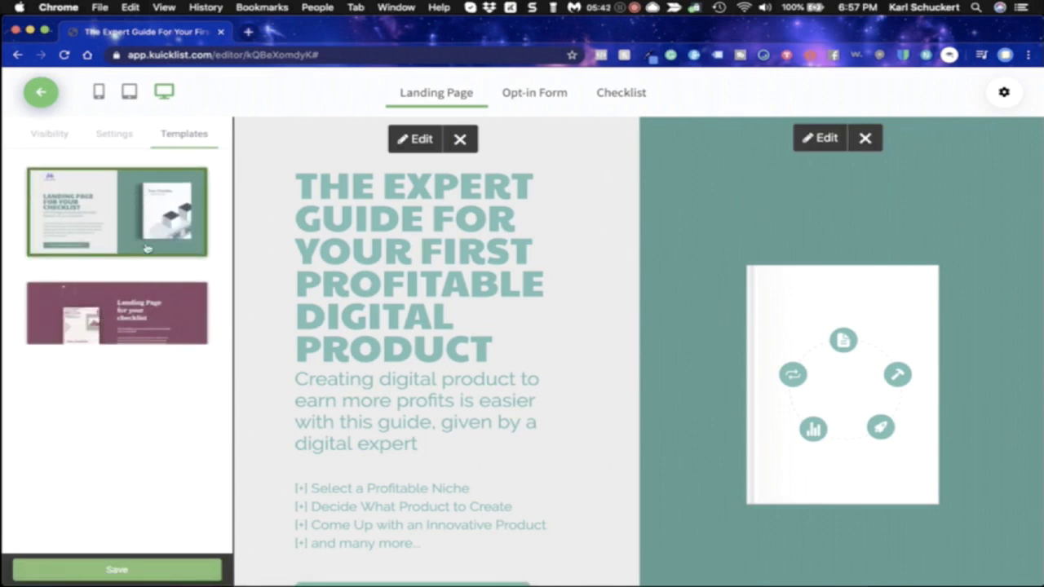
scroll(138, 249, "down", 1)
scroll(413, 216, "down", 2)
scroll(413, 216, "up", 2)
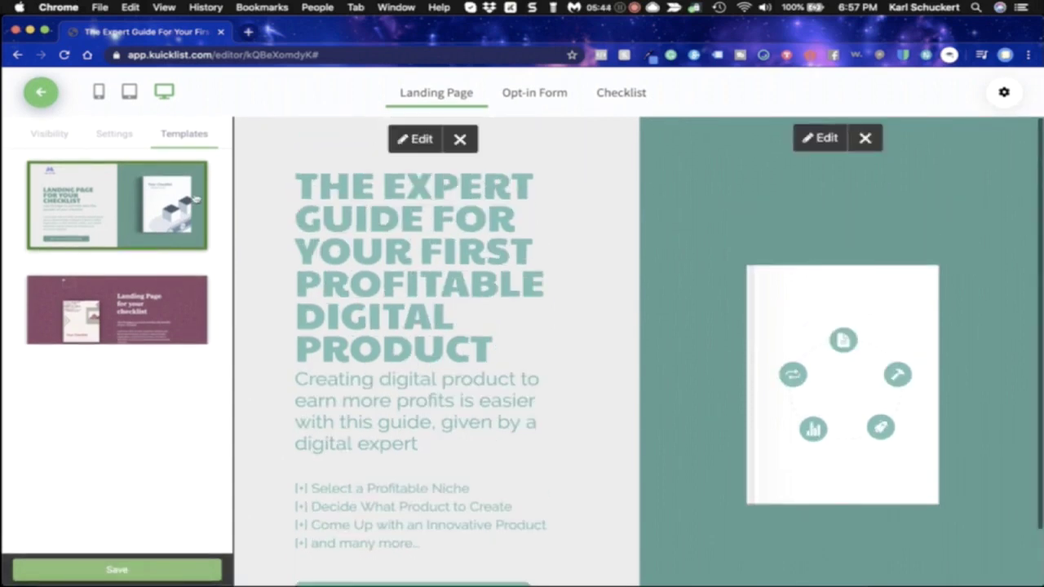
scroll(143, 236, "up", 4)
left_click(142, 234)
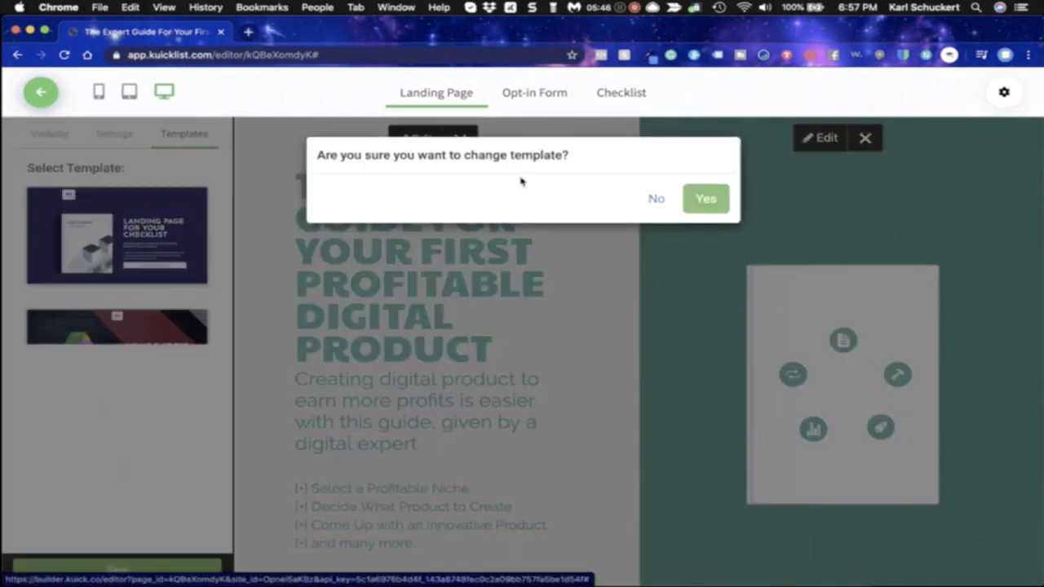
left_click(694, 196)
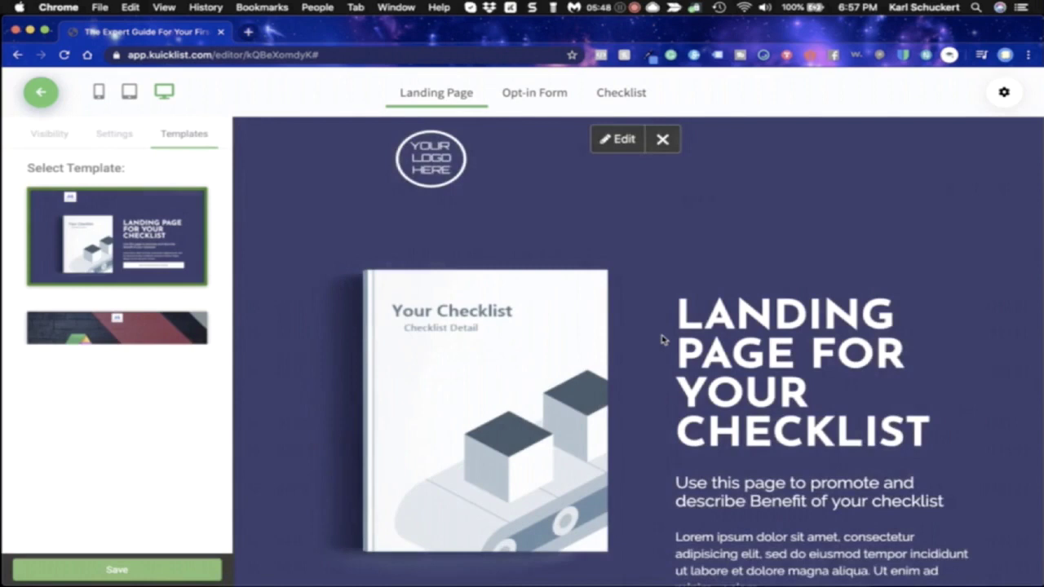
Step: Look over the new landing page template, its visibility options and its Background Image Settings
scroll(659, 337, "down", 2)
scroll(659, 337, "up", 2)
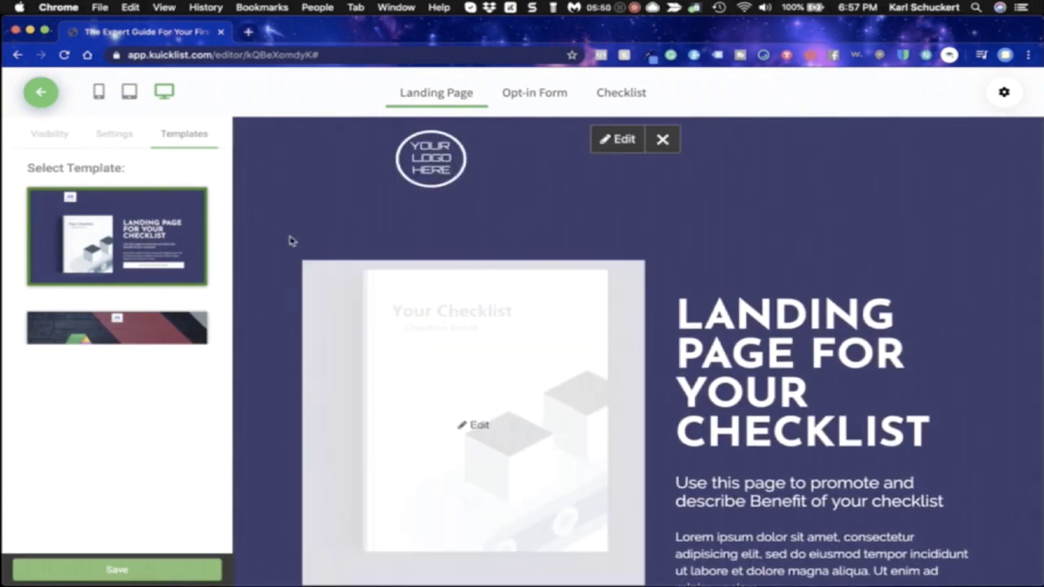
left_click(114, 135)
left_click(57, 137)
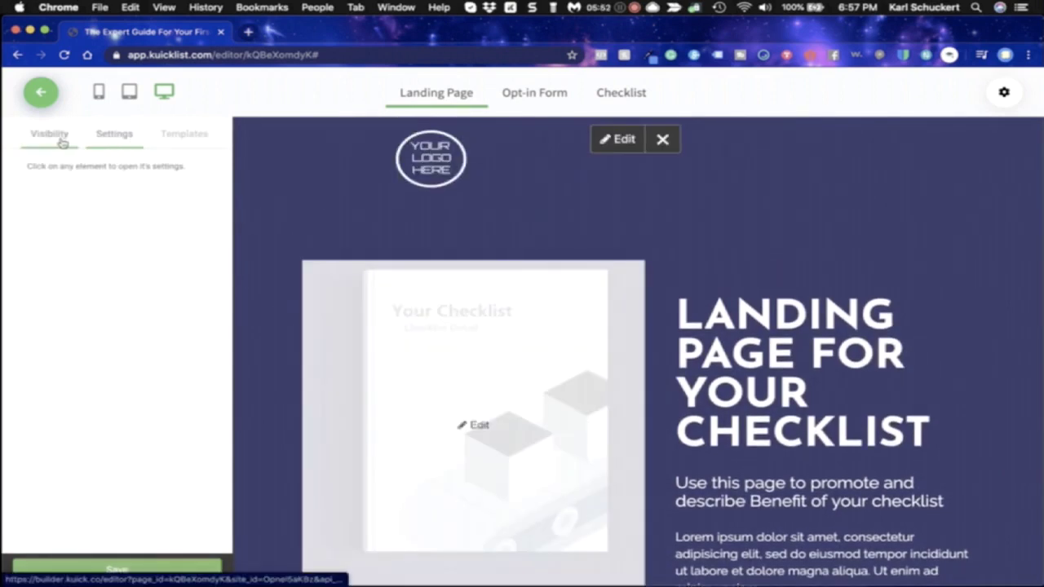
left_click(114, 133)
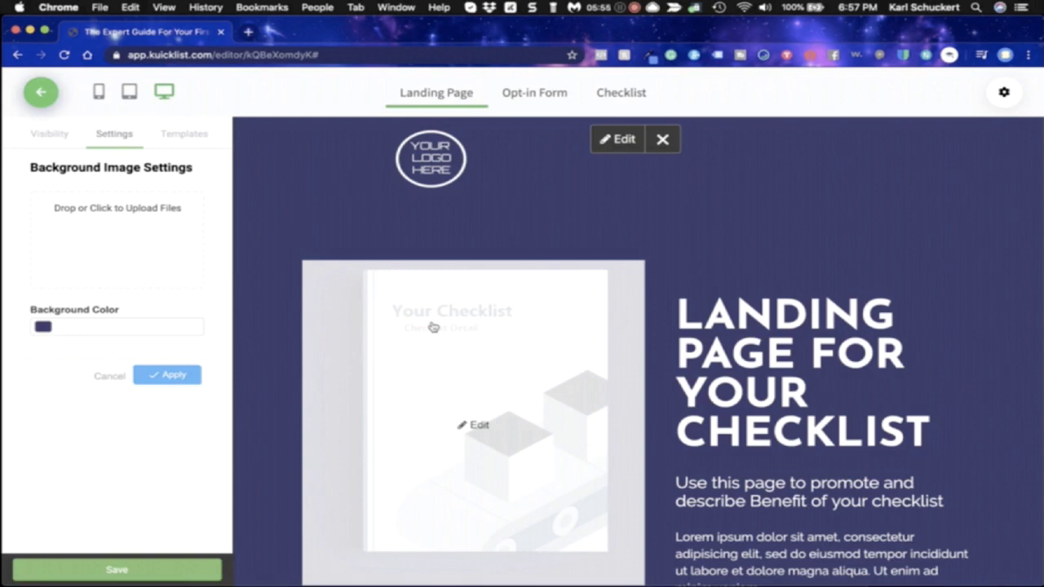
scroll(473, 375, "down", 2)
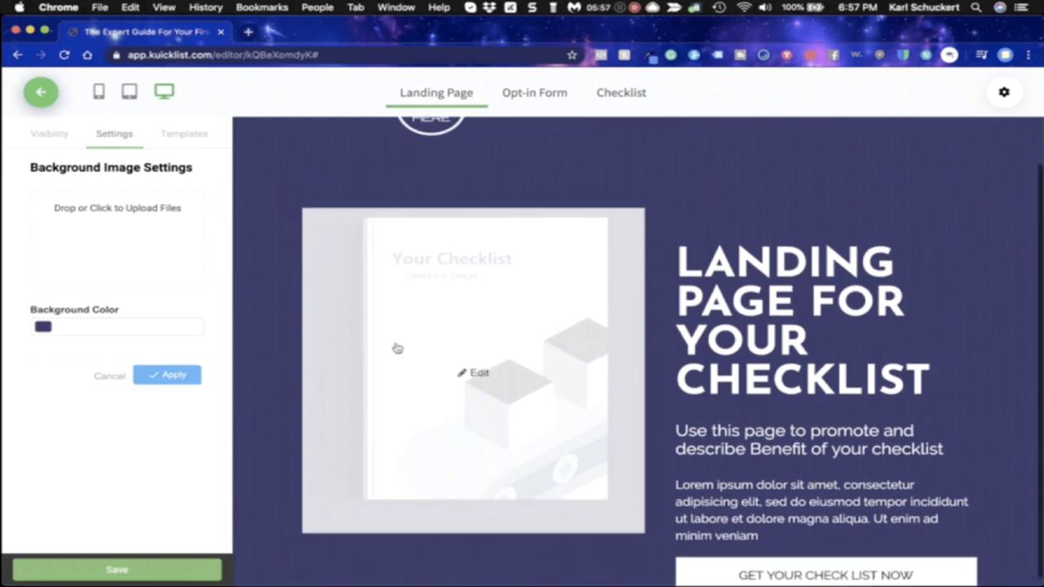
scroll(397, 348, "up", 1)
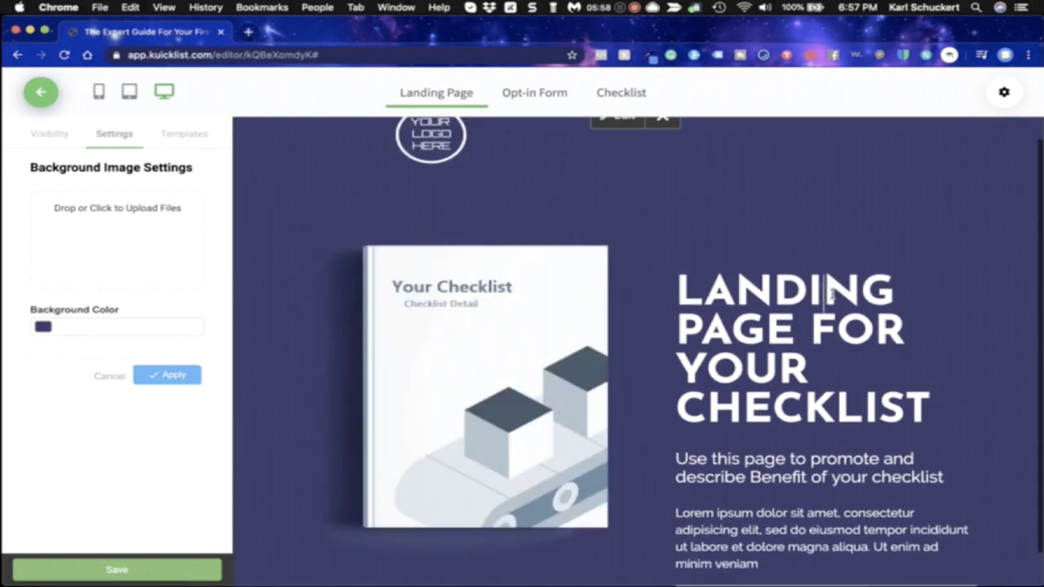
Step: Replace the word "LANDING" in the landing page heading with "WRITE MY COPY HERE"
double_click(683, 285)
type("WRITE MY")
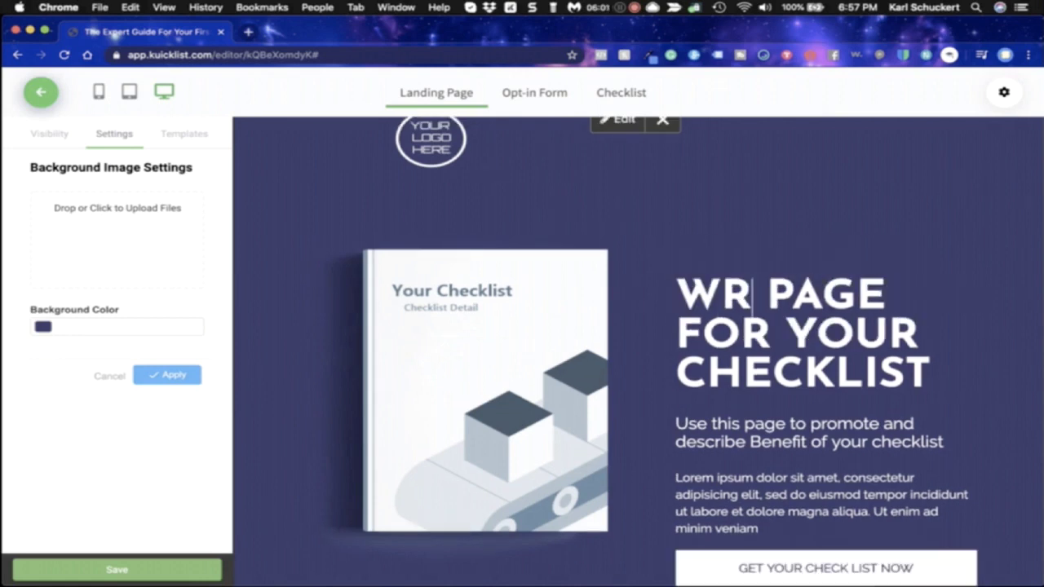
type(" COPY HE")
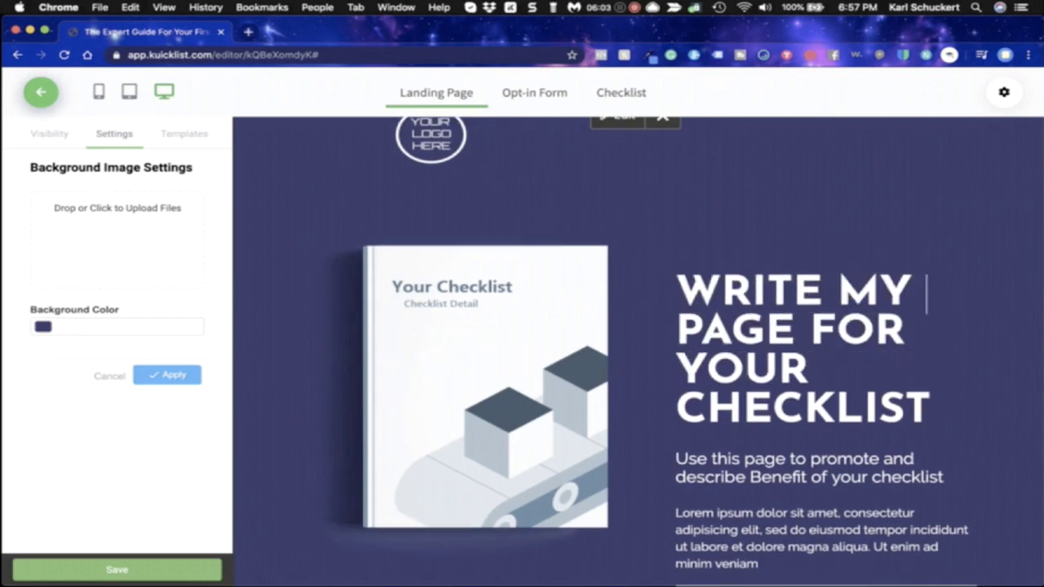
type("ER")
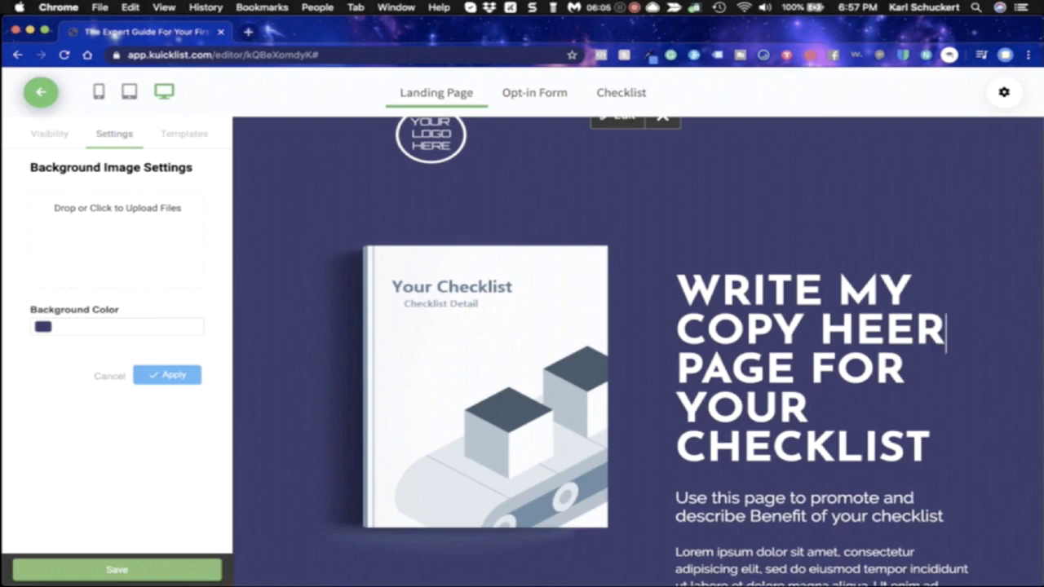
key("BackSpace")
key("BackSpace")
type("RE")
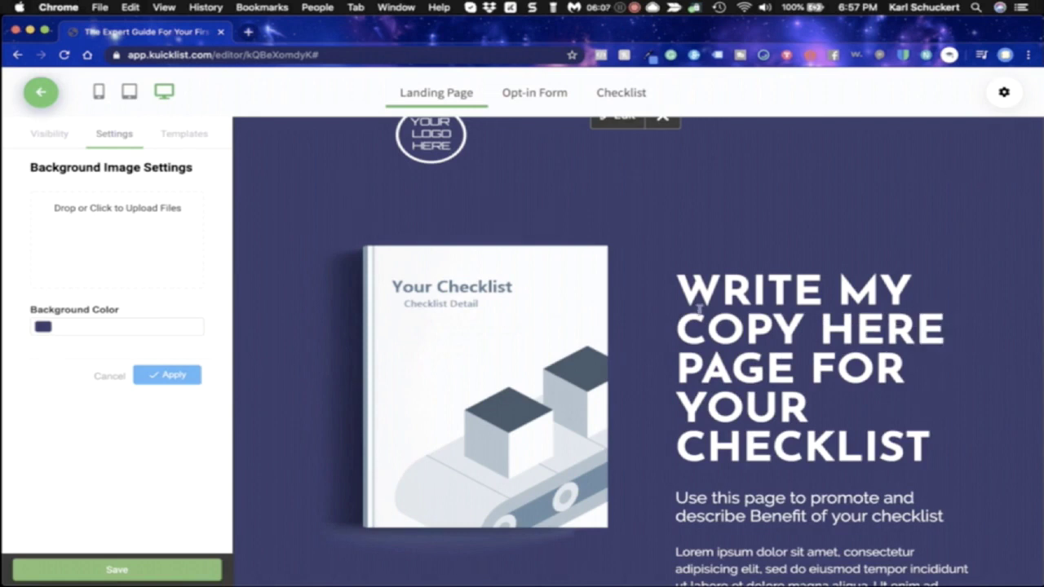
Step: Examine the settings of the "Get Your Check List Now" button and the page's visibility options
scroll(707, 352, "down", 2)
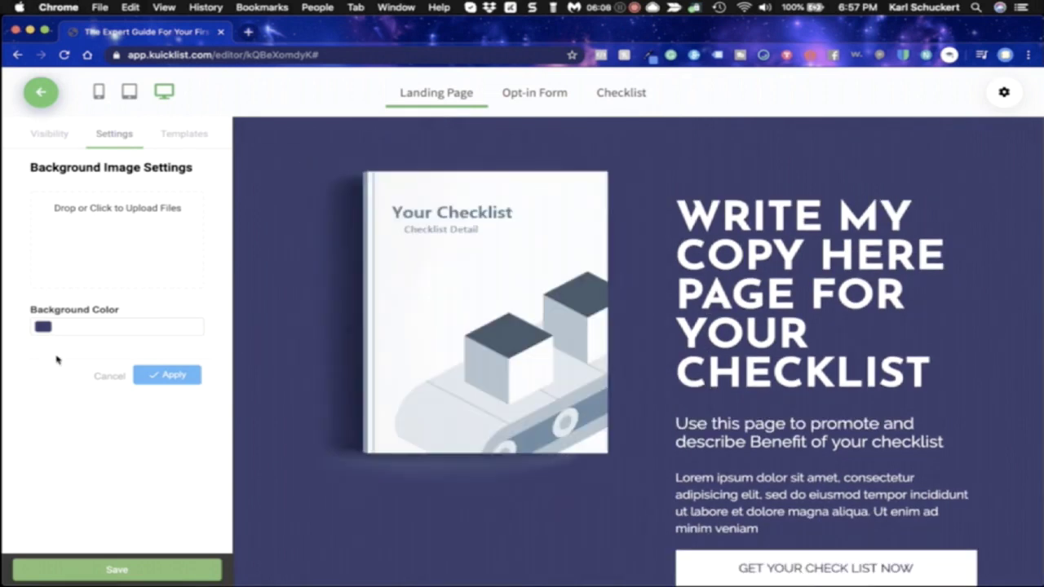
left_click(743, 575)
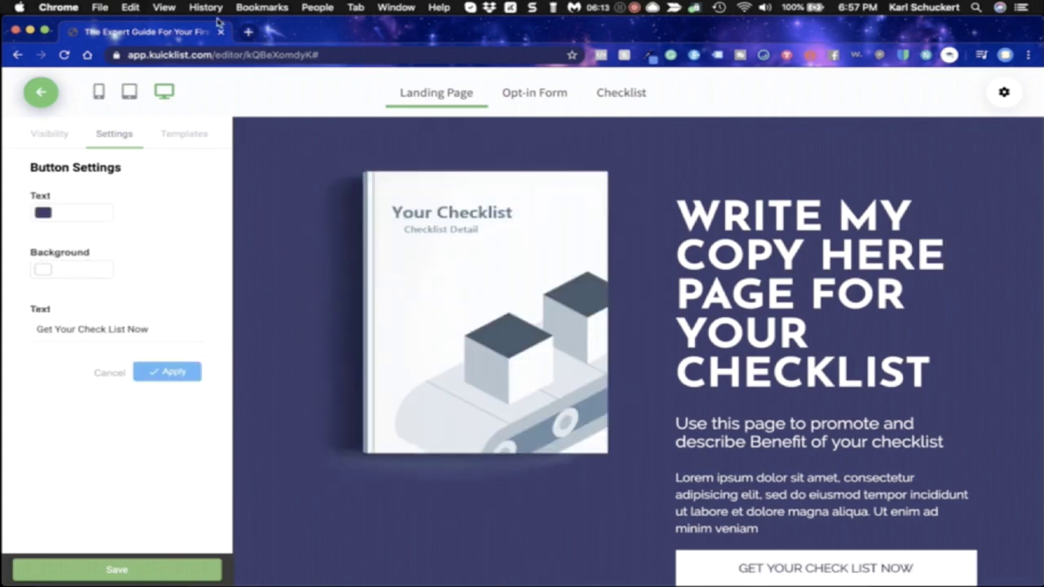
left_click(47, 137)
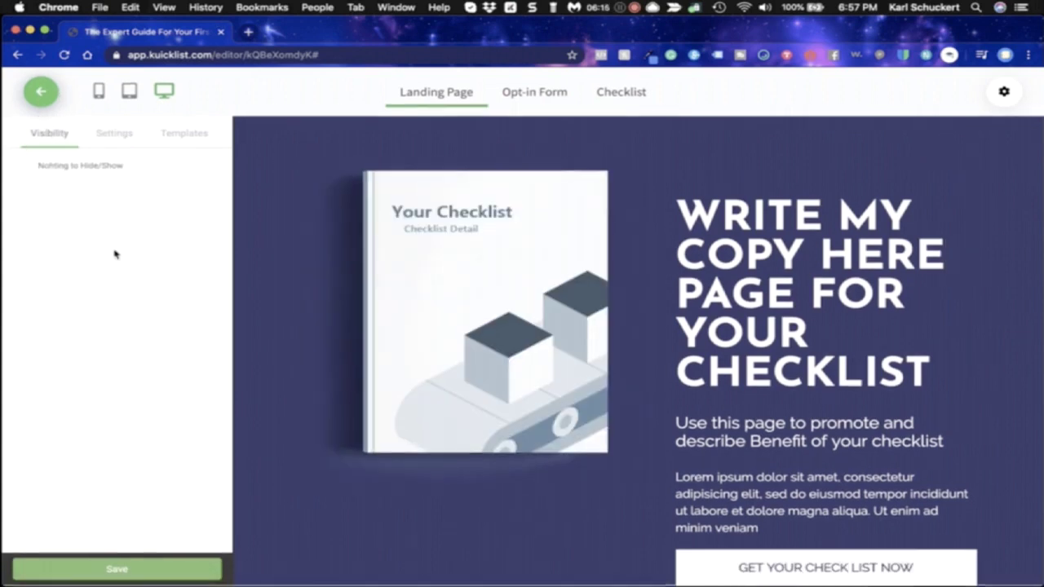
Step: Save the landing page and return to the Checklists overview
left_click(135, 569)
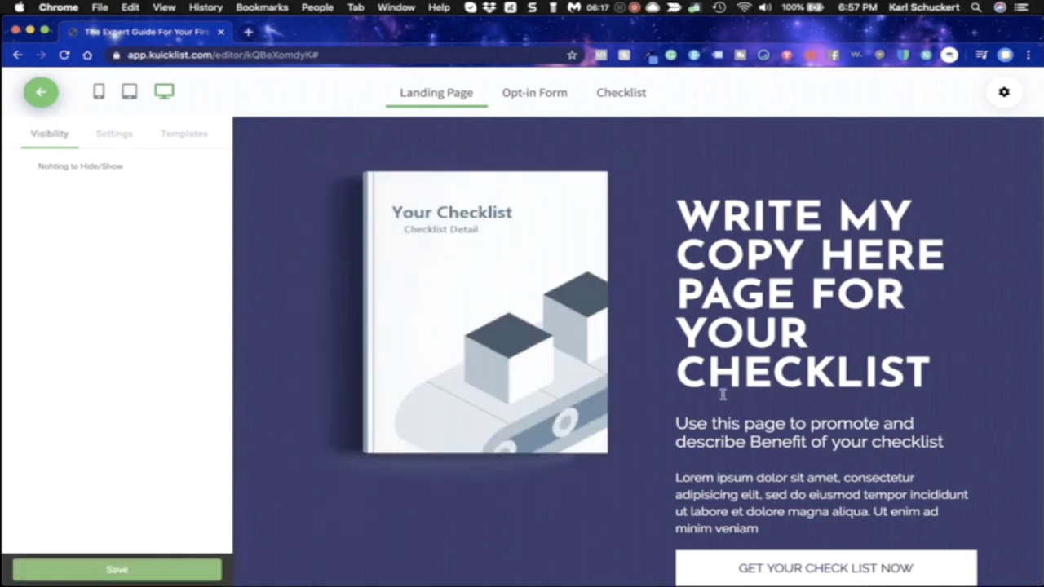
scroll(722, 394, "up", 2)
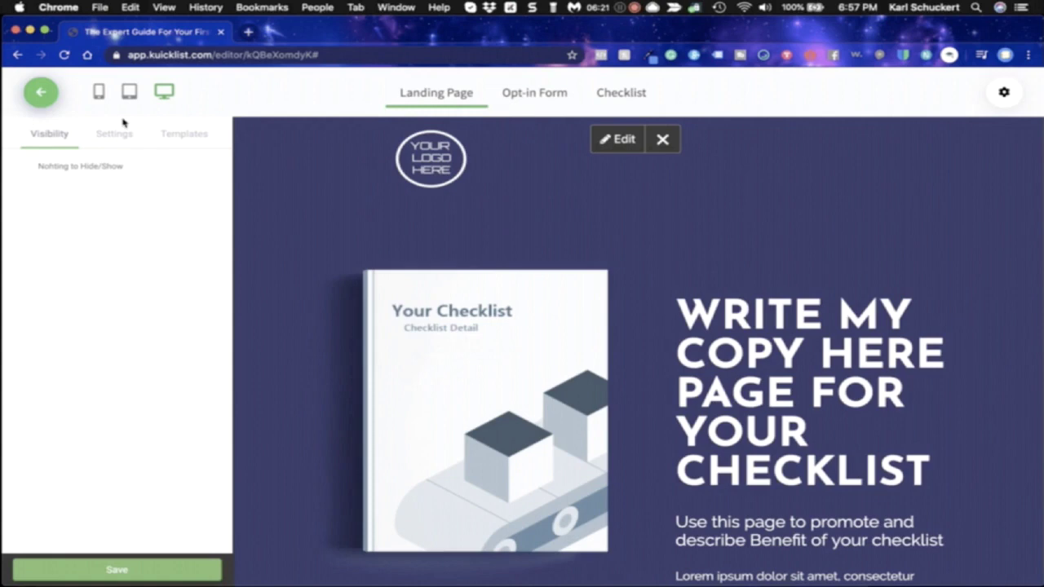
left_click(38, 96)
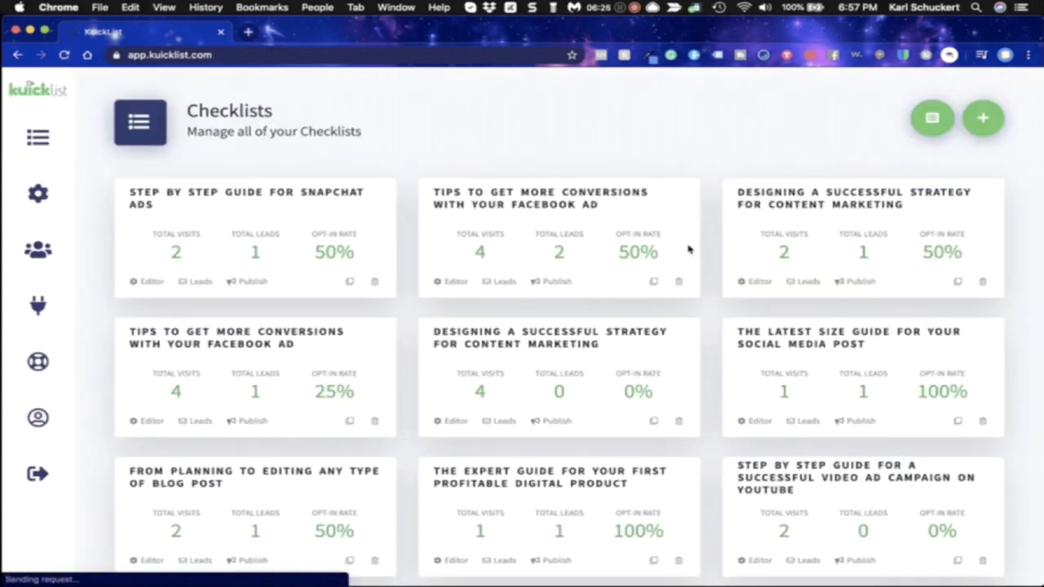
Step: Copy the Host on KuickList URL from the publish options of the last "The Expert Guide For Your First Profitable Digital Product" checklist
scroll(689, 248, "down", 15)
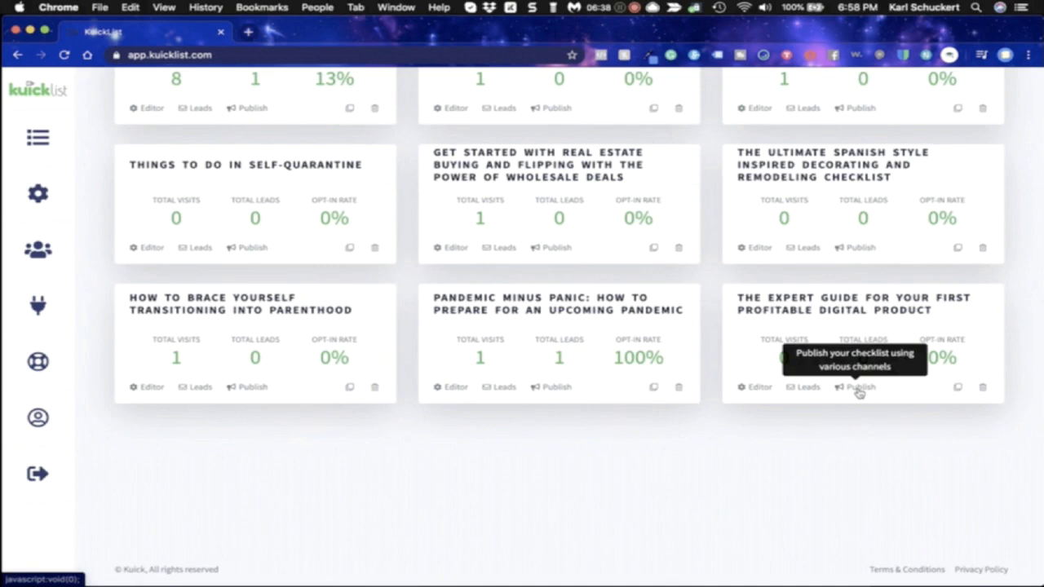
left_click(859, 390)
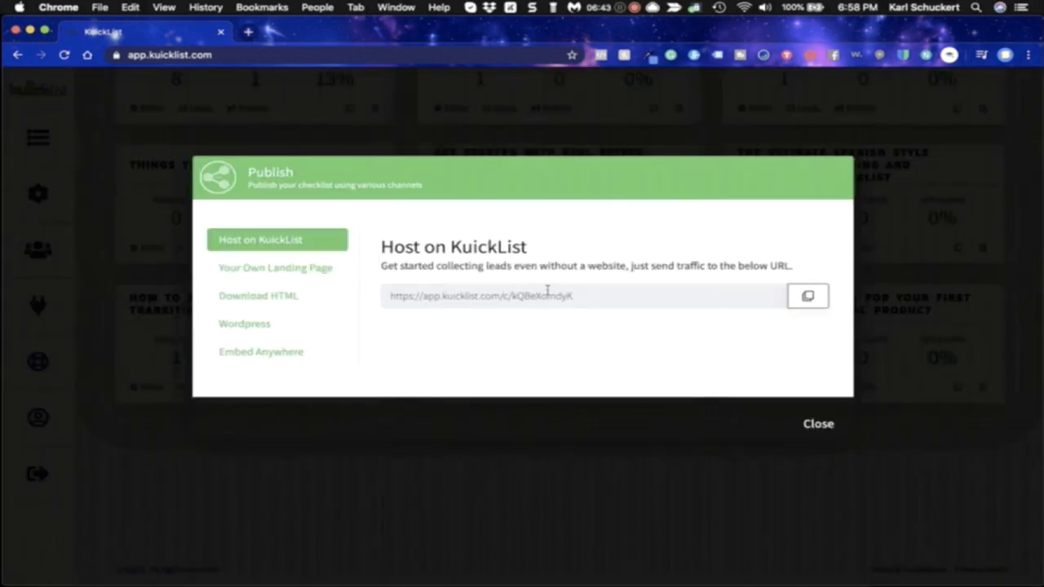
left_click(807, 297)
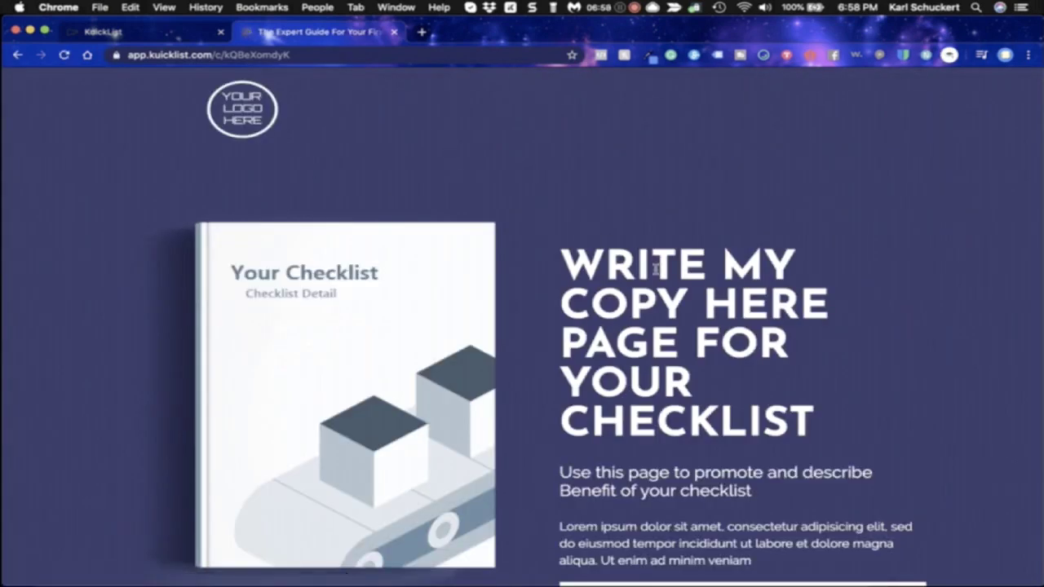
Step: Open the hosted landing page's opt-in form and submit it with the subscriber's name and email address
scroll(752, 273, "down", 3)
left_click(750, 483)
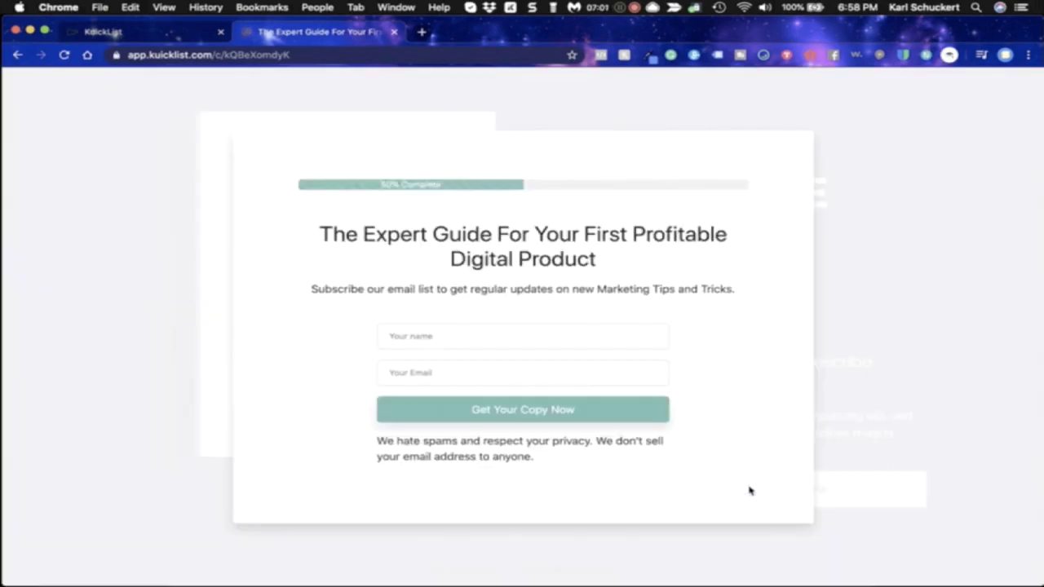
left_click(470, 339)
key("Down")
key("Return")
key("Tab")
key("Down")
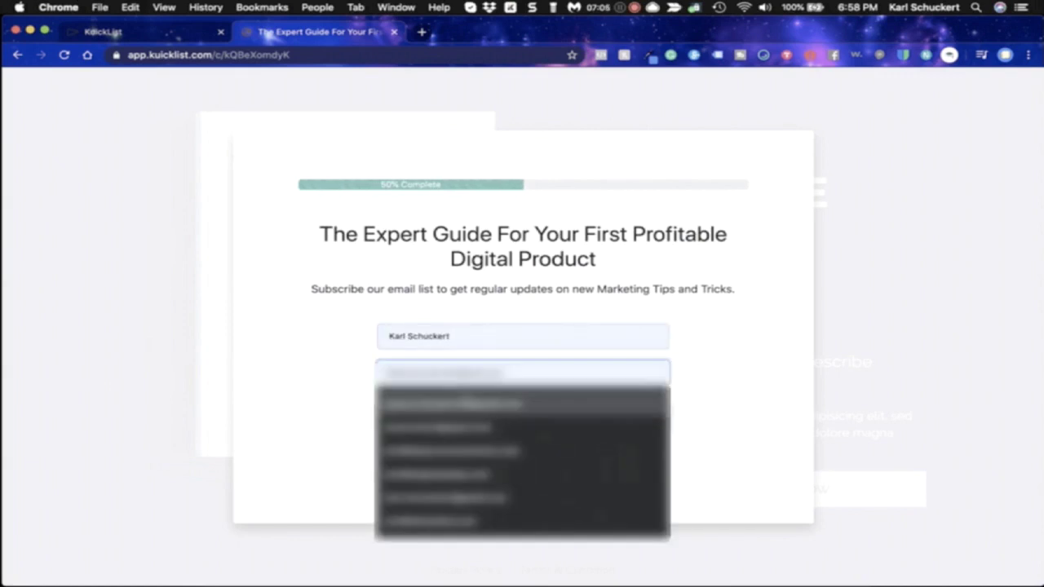
key("Return")
left_click(461, 409)
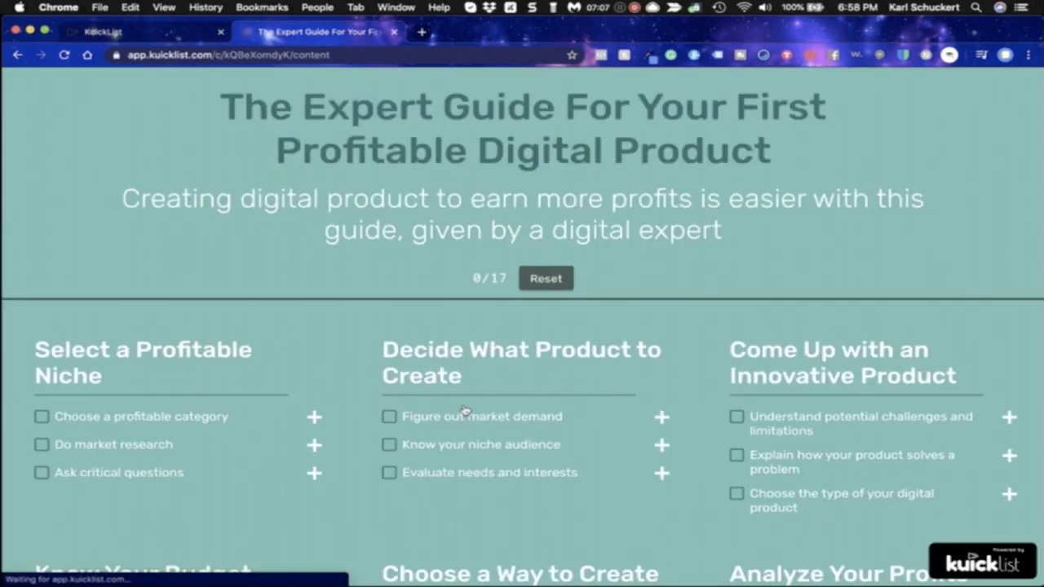
Step: Look through the published checklist and expand the description of the "Choose a profitable category" item
scroll(750, 249, "down", 5)
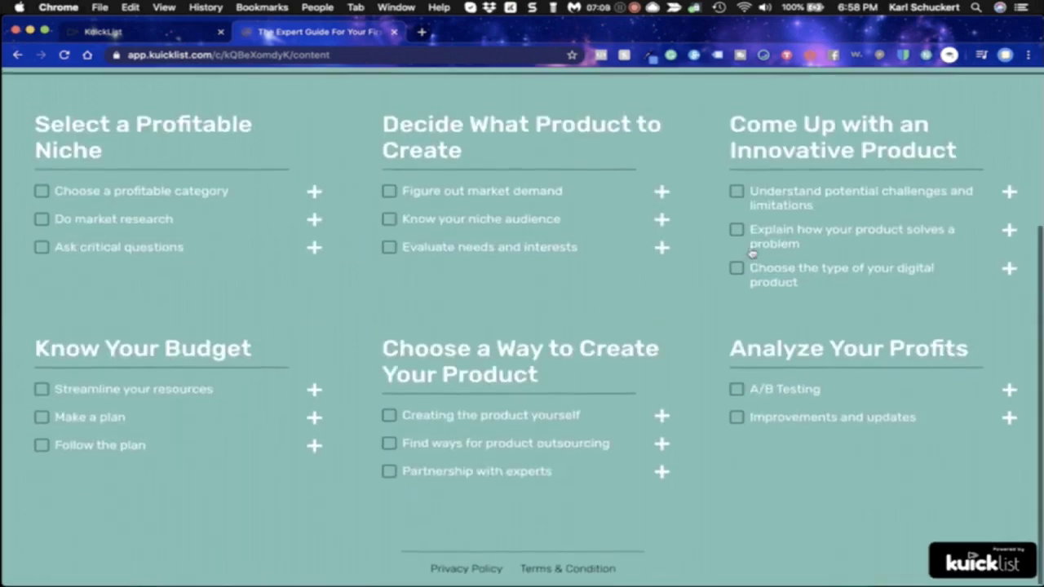
scroll(750, 249, "up", 5)
scroll(237, 115, "down", 3)
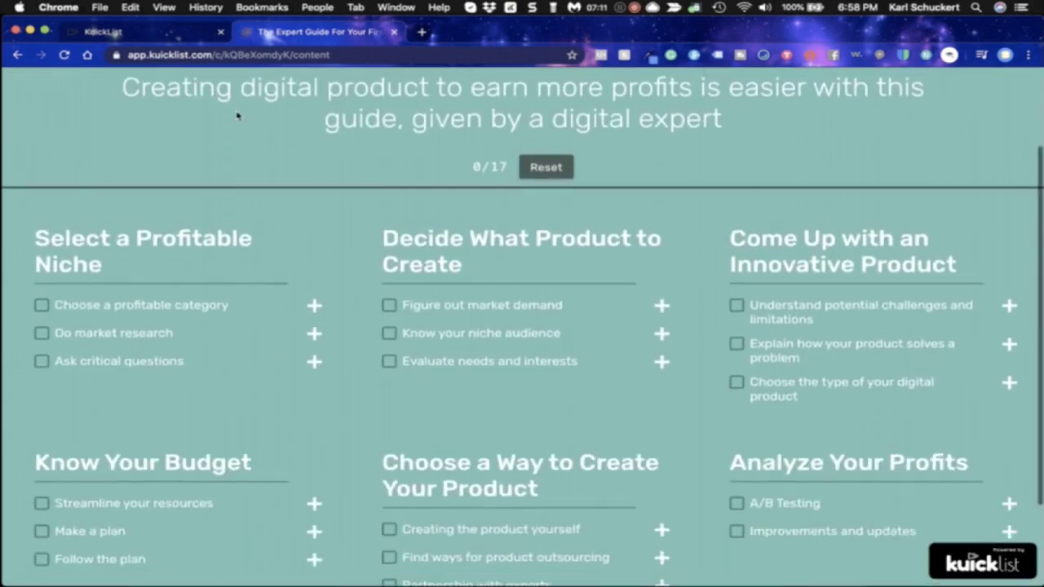
left_click(314, 305)
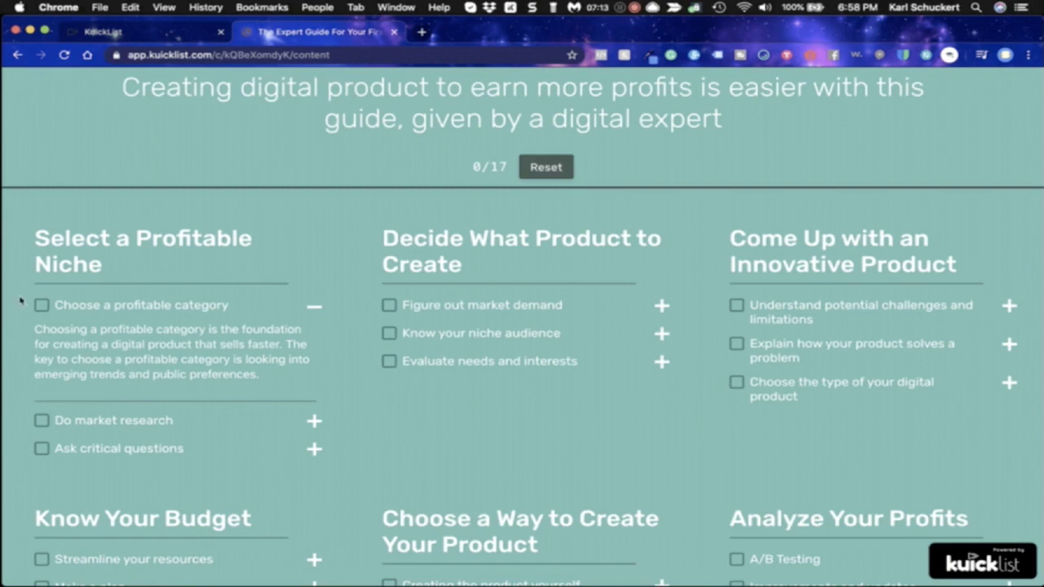
Step: Check off all three "Select a Profitable Niche" items plus "Figure out market demand" and "Know your niche audience"
left_click(47, 306)
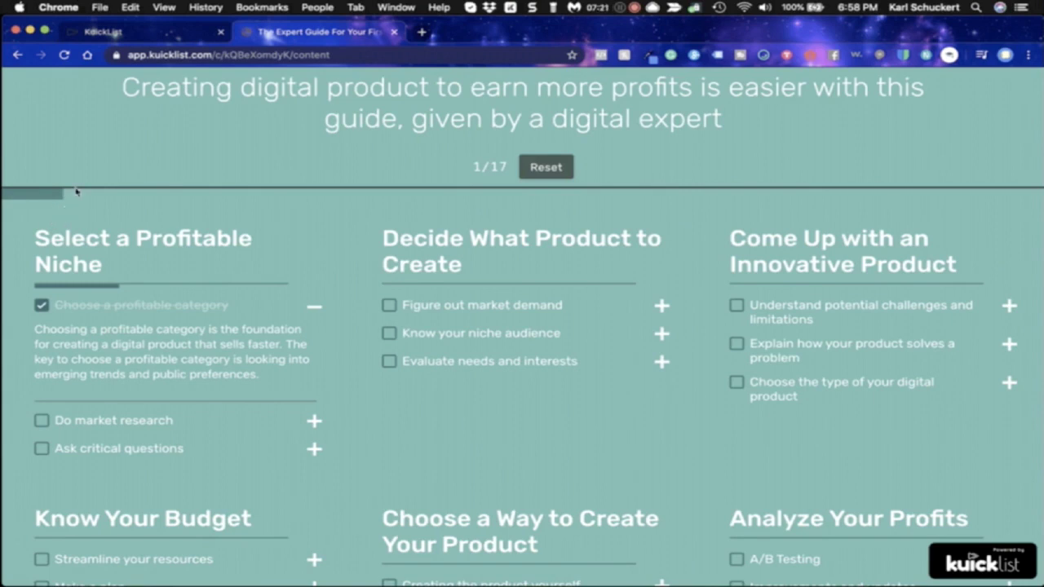
left_click(42, 420)
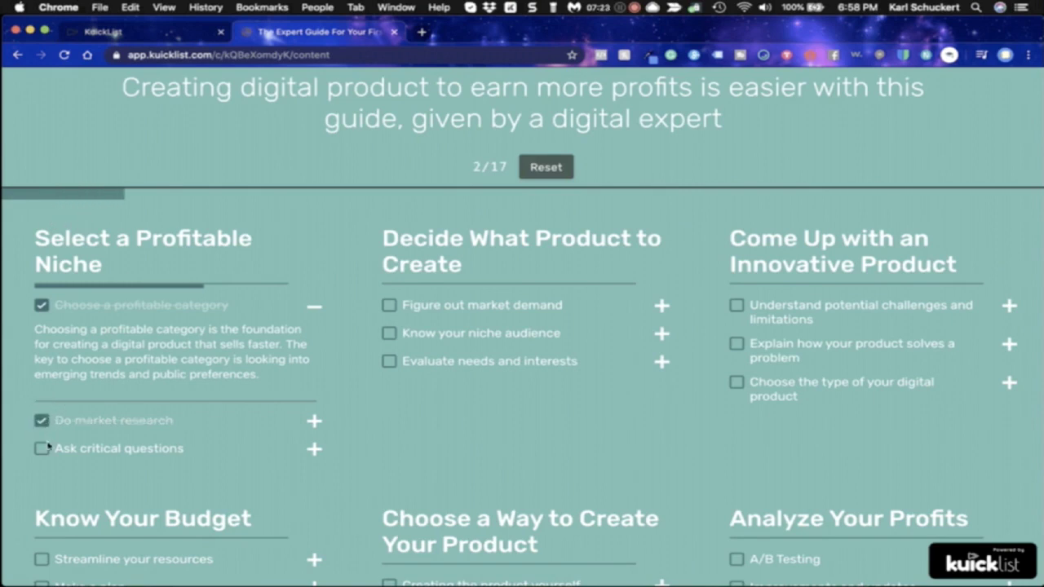
left_click(42, 448)
left_click(389, 305)
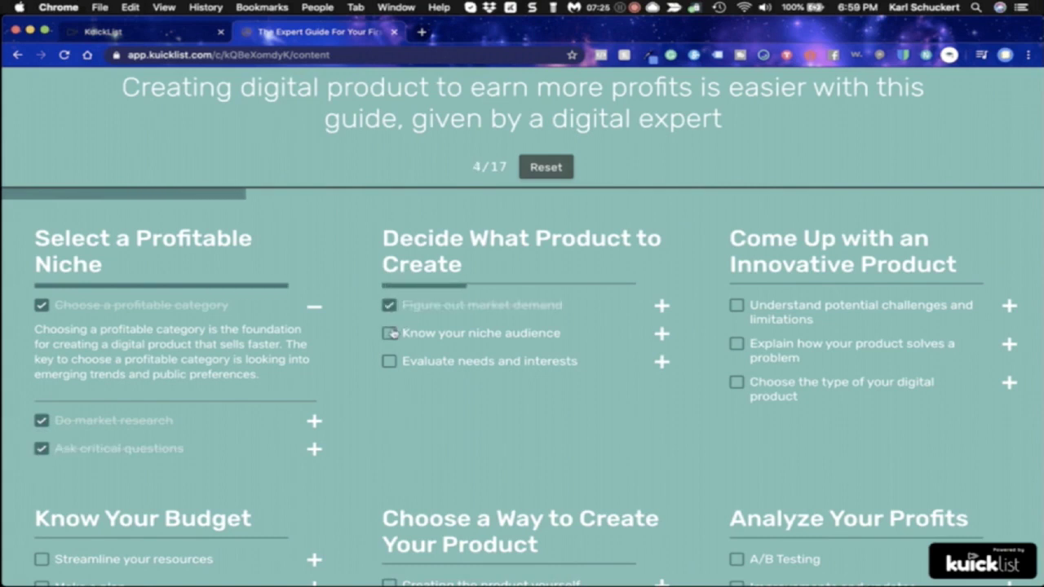
left_click(390, 332)
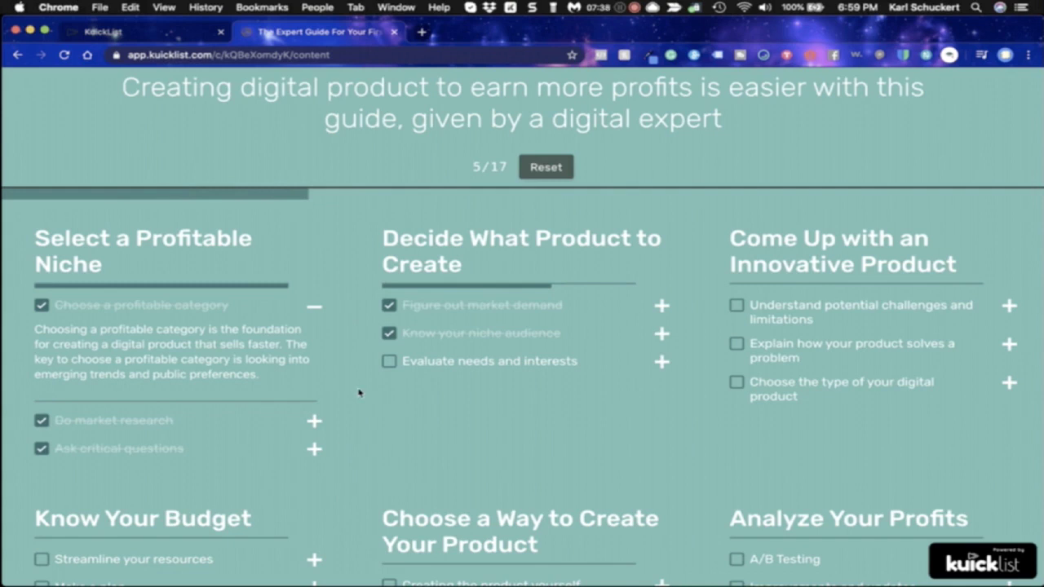
Step: Reload the published checklist page and review whether the checked items and progress are kept
scroll(359, 393, "up", 3)
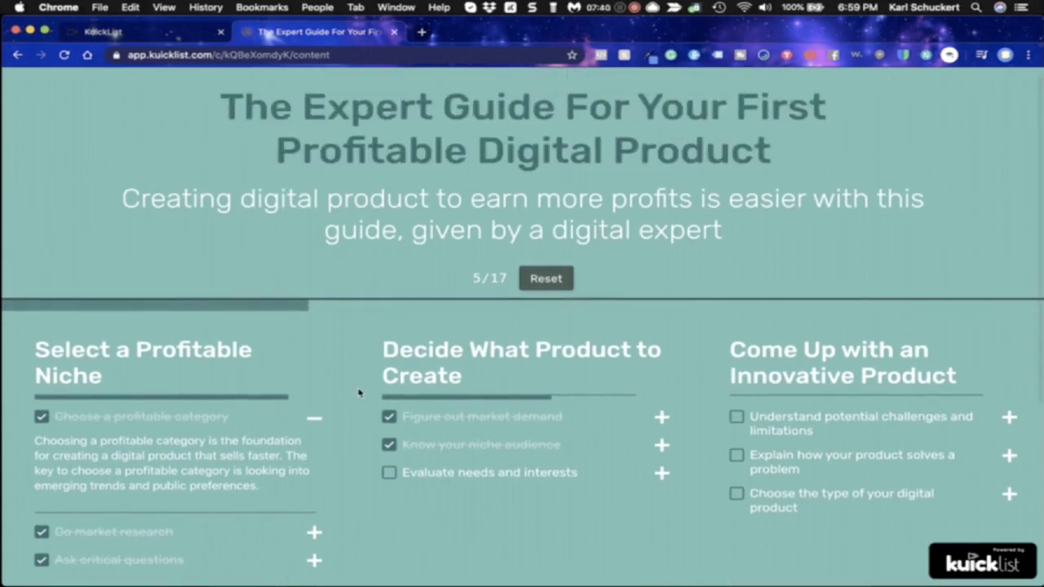
scroll(430, 366, "down", 2)
left_click(63, 54)
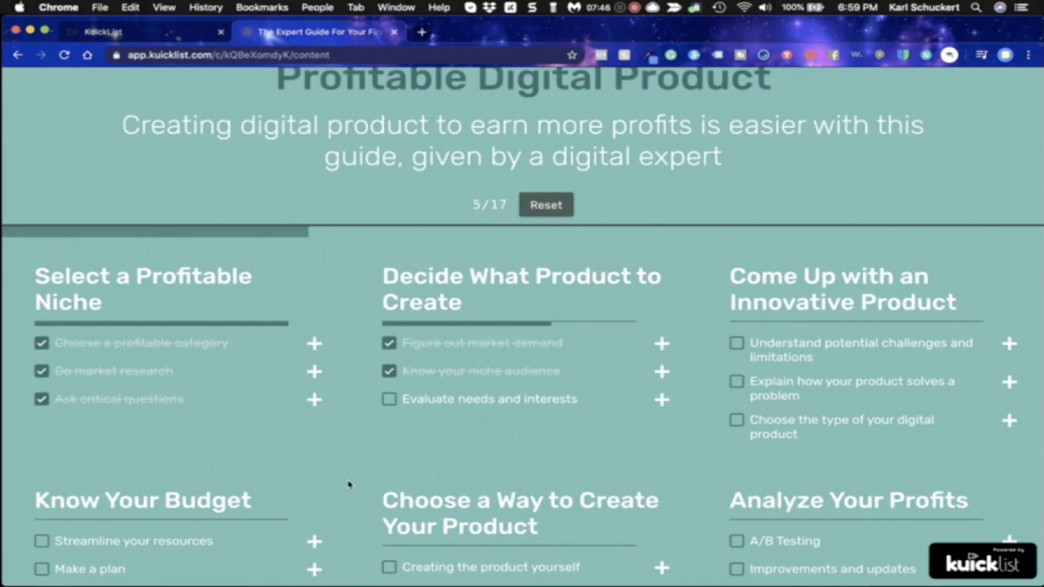
scroll(350, 484, "down", 3)
scroll(348, 484, "up", 3)
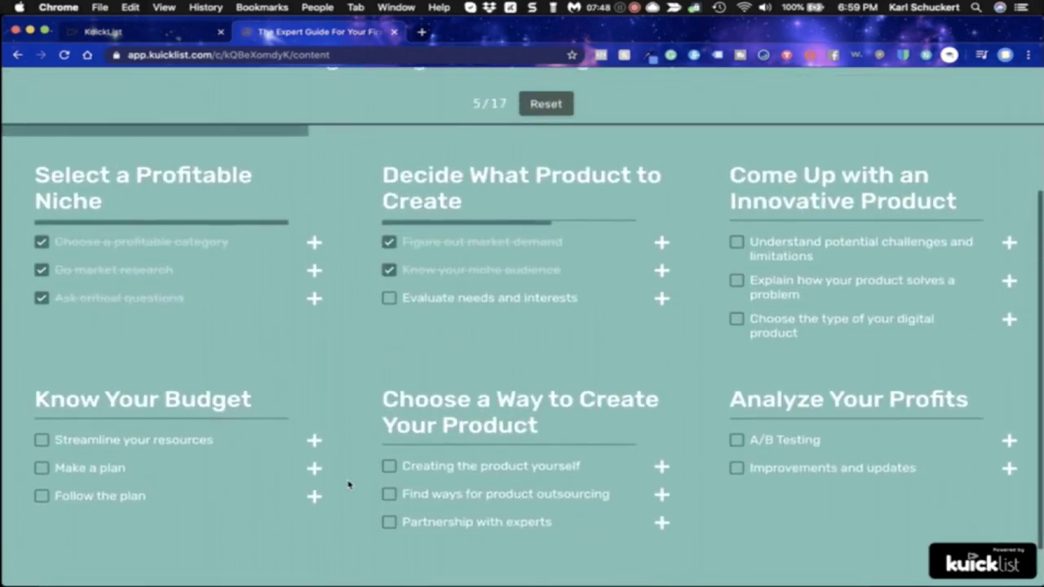
scroll(348, 485, "up", 2)
Step: Return to the checklist's publish options and examine the opt-in anchor value and script code for Your Own Landing Page
left_click(98, 31)
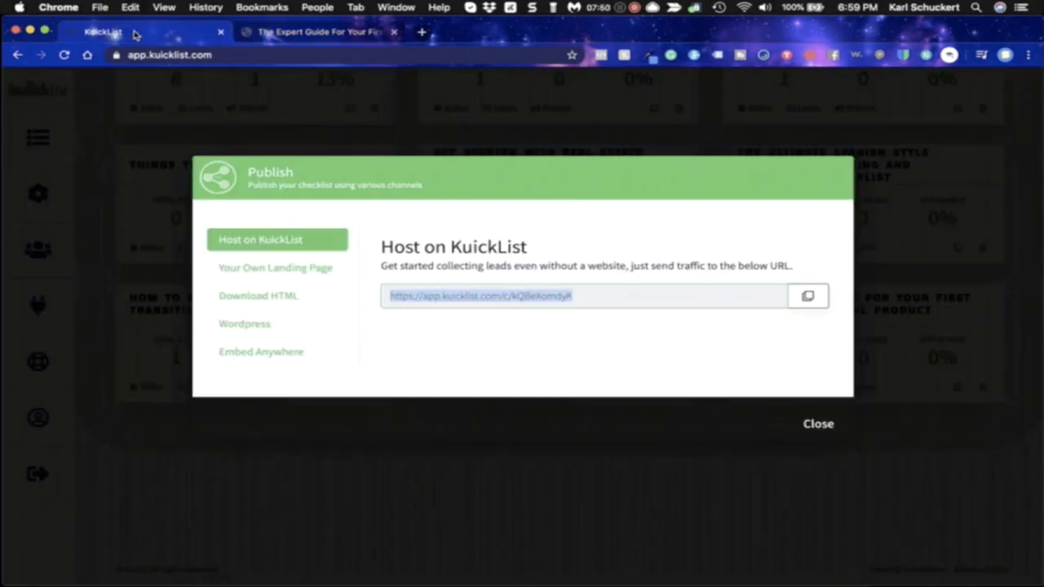
left_click(262, 275)
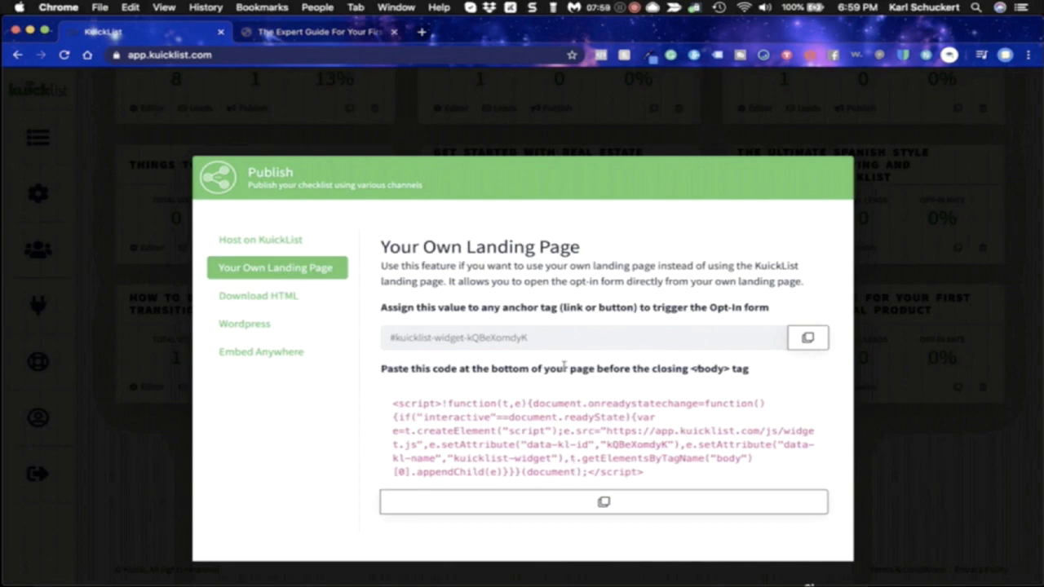
left_click(711, 307)
left_click_drag(711, 307, 769, 308)
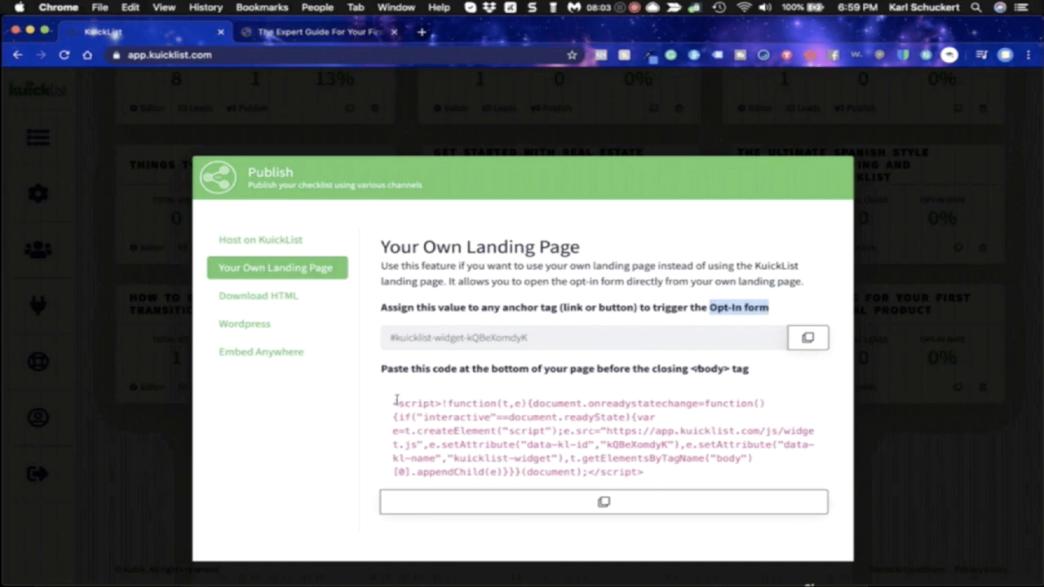
left_click_drag(395, 400, 634, 433)
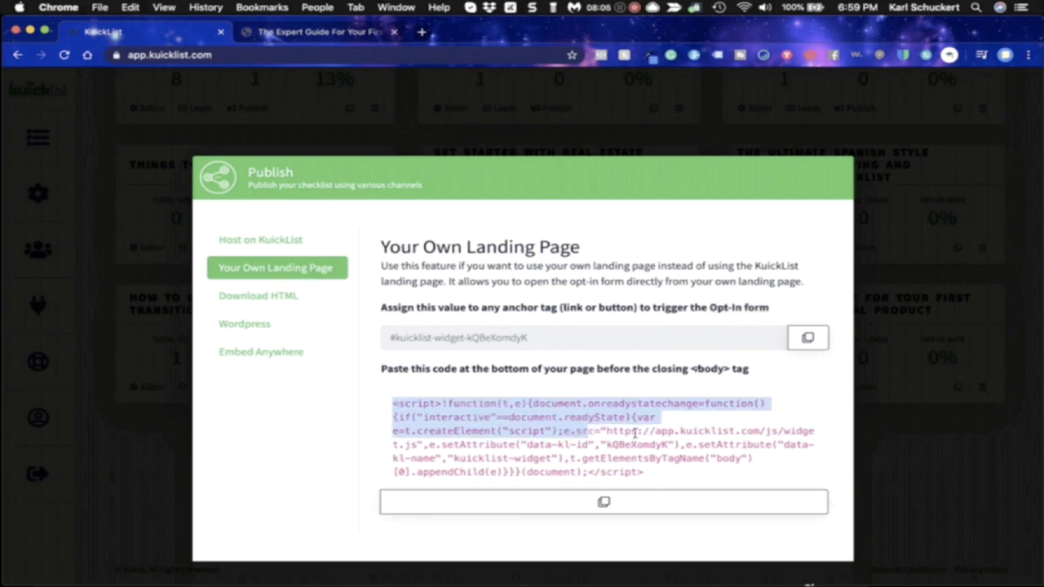
left_click(633, 433)
Step: Examine the Download HTML, Wordpress and Embed Anywhere publish options, then close the publish dialog
left_click(259, 303)
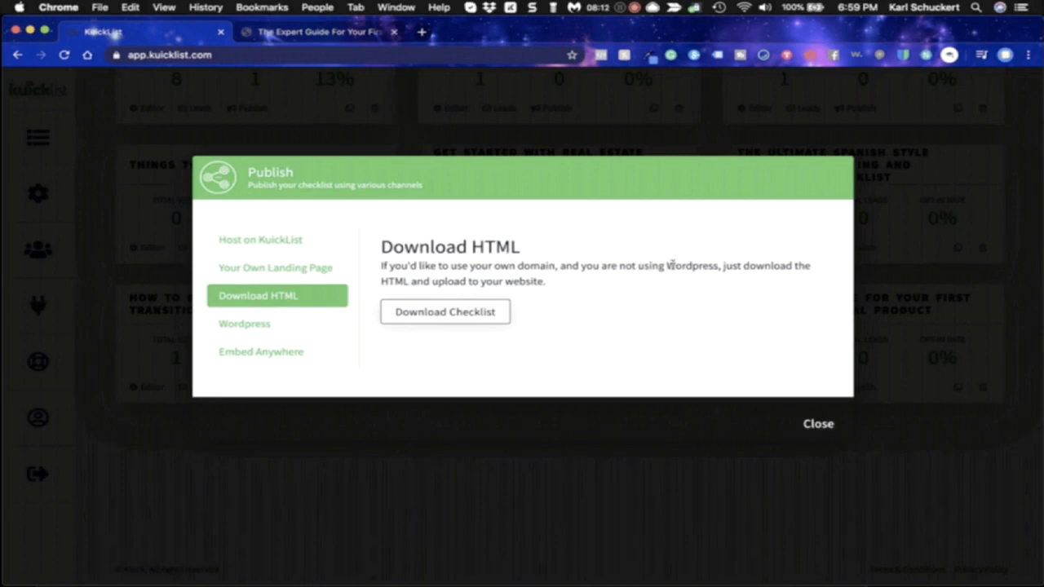
left_click(261, 324)
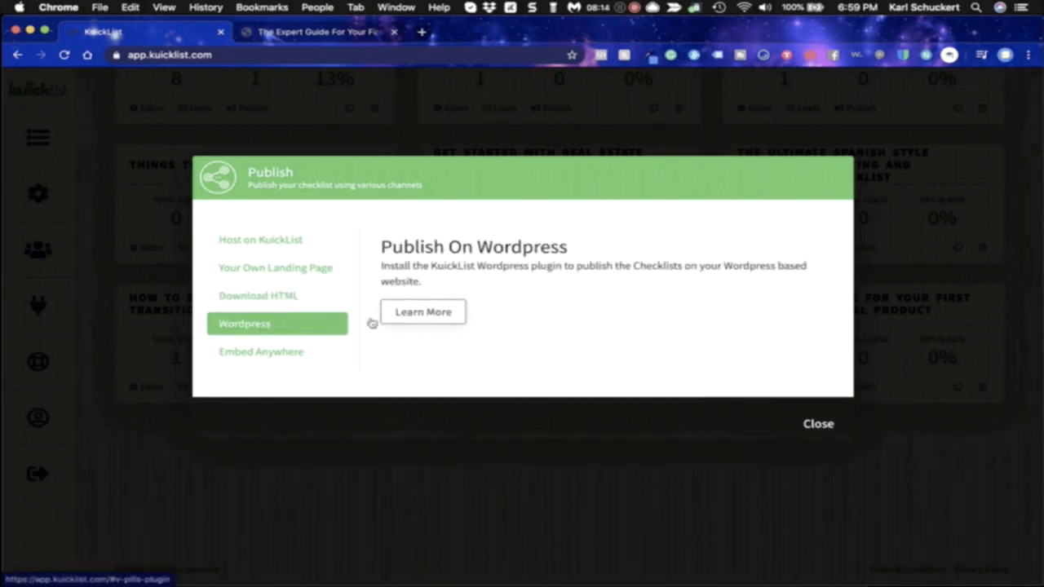
left_click(293, 350)
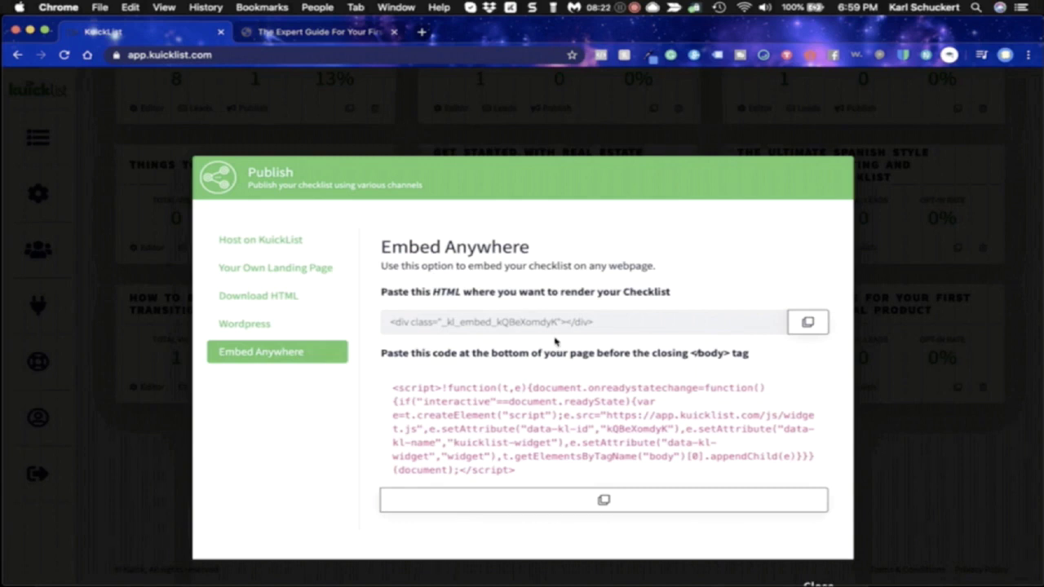
scroll(554, 340, "down", 1)
scroll(485, 371, "down", 3)
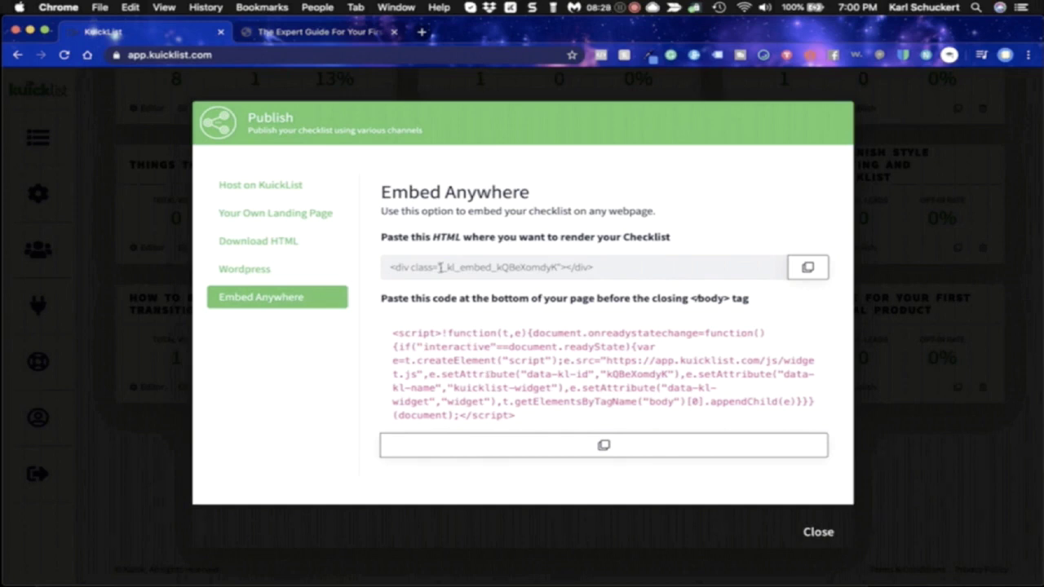
left_click(816, 531)
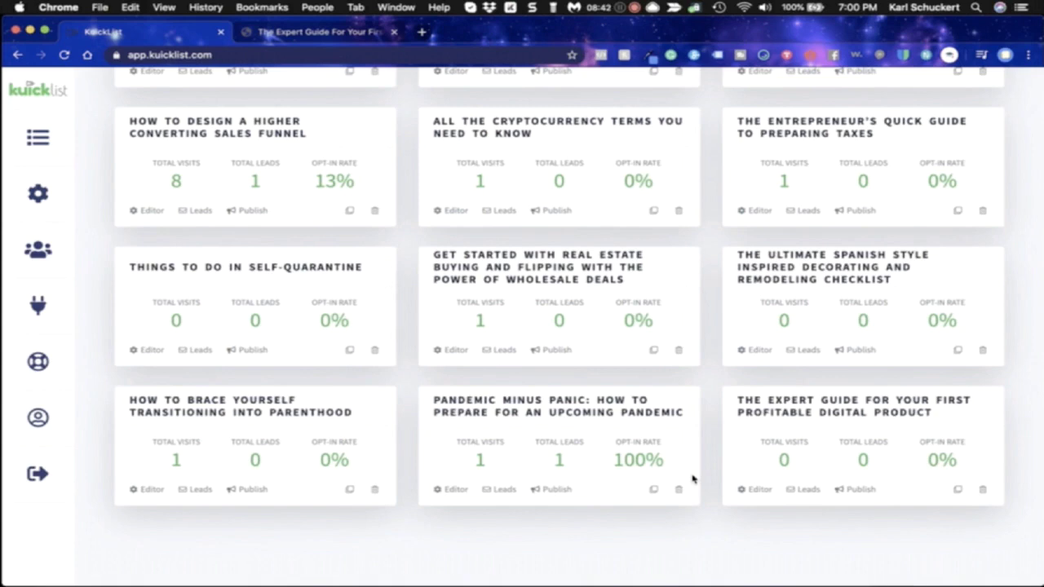
scroll(692, 478, "up", 2)
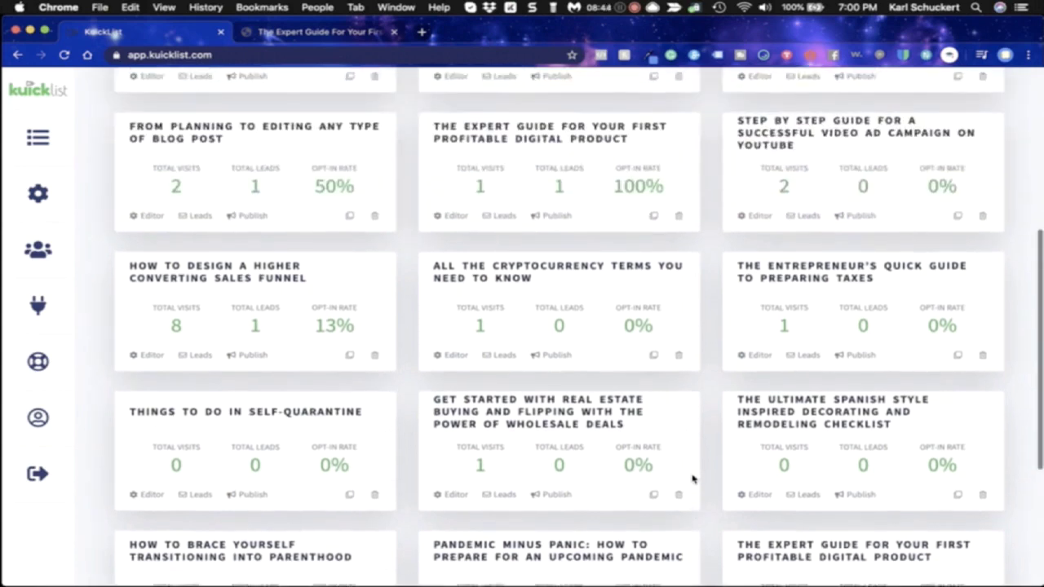
scroll(693, 479, "down", 4)
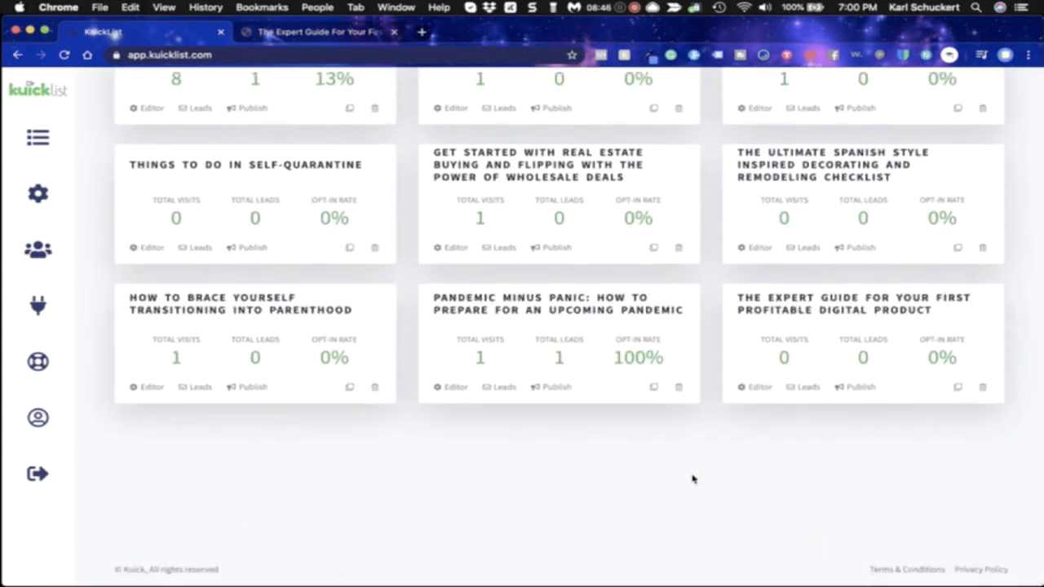